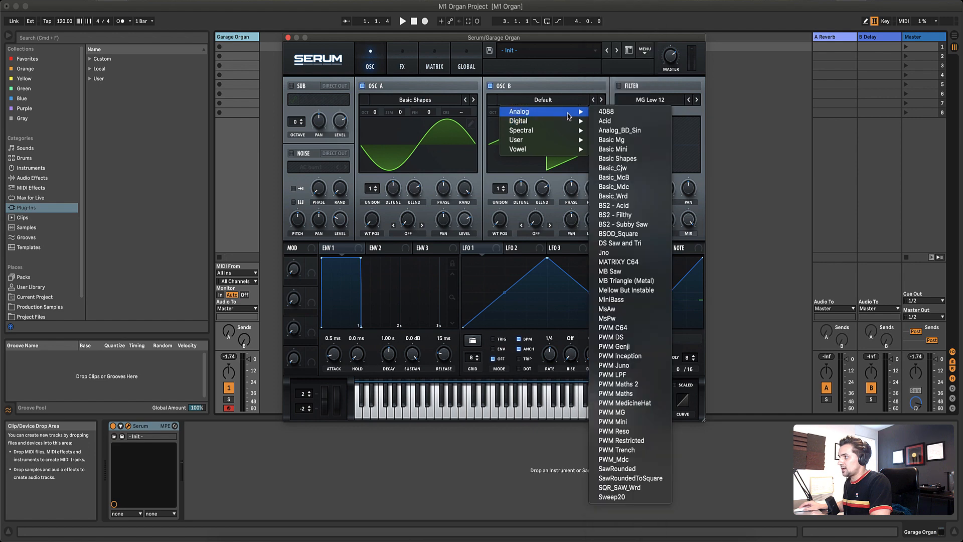
Step: Load the Basic Shapes wavetable in oscillator B and tune it up 7 semitones and 2 octaves
left_click(615, 159)
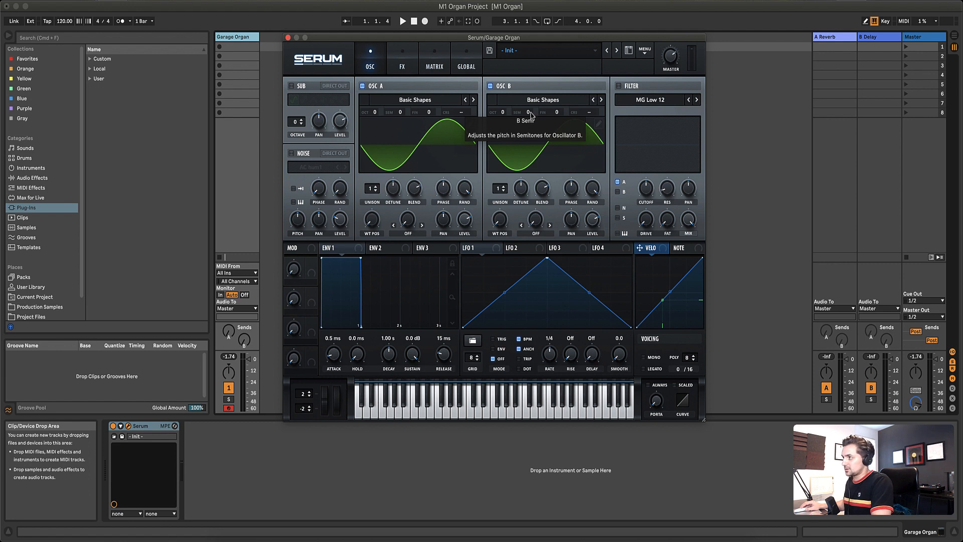
left_click_drag(530, 115, 529, 74)
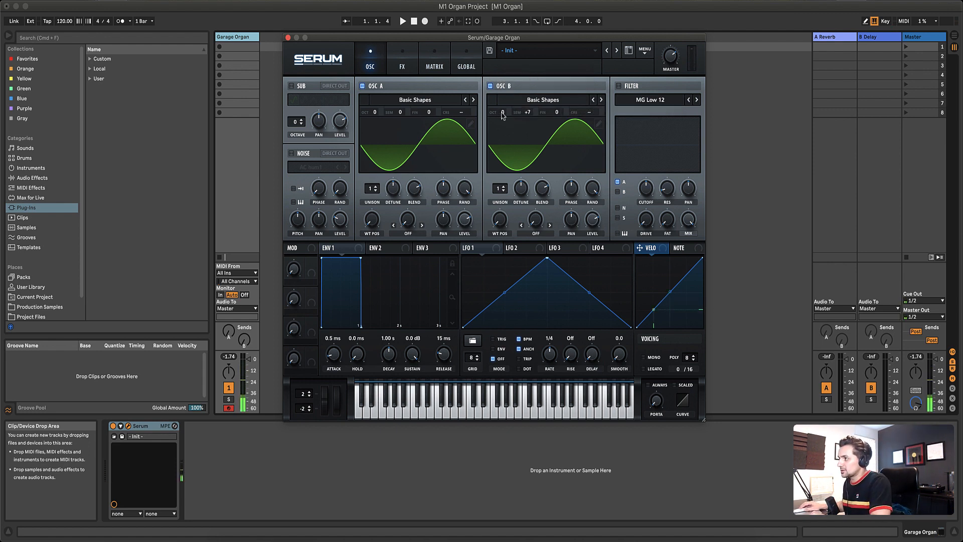
left_click_drag(502, 114, 504, 101)
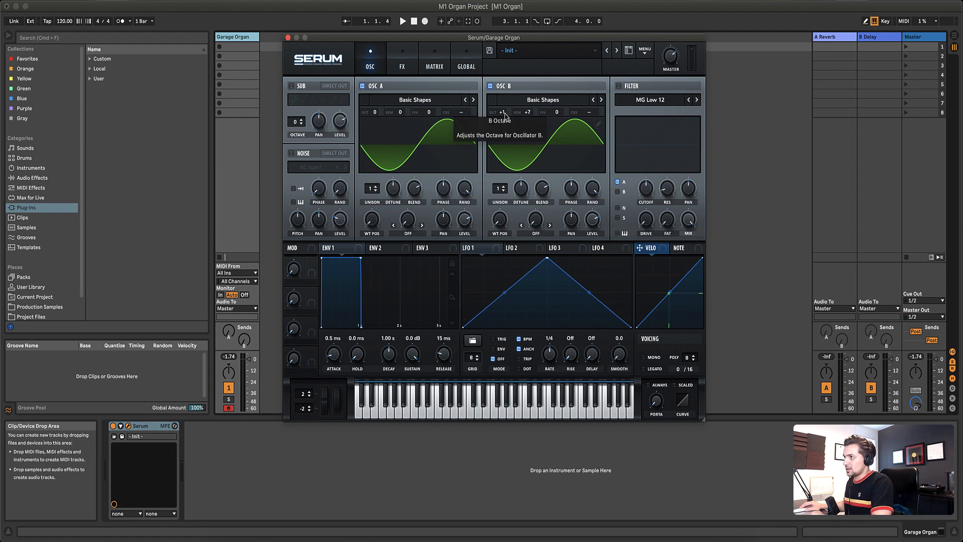
left_click(505, 115)
left_click_drag(504, 104, 504, 101)
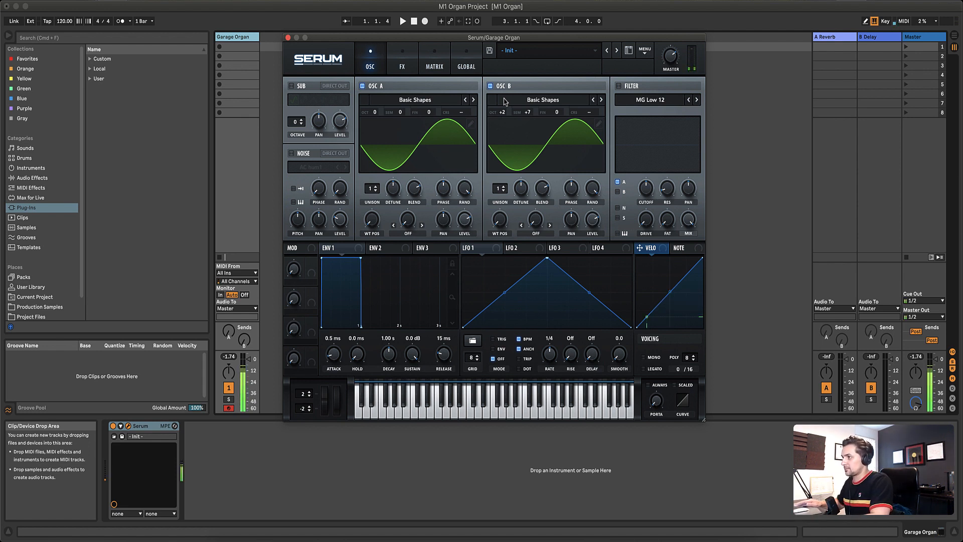
Step: Shape Env 1 with a 5.0 ms attack, a 50 ms hold and the sustain fully down
left_click(336, 254)
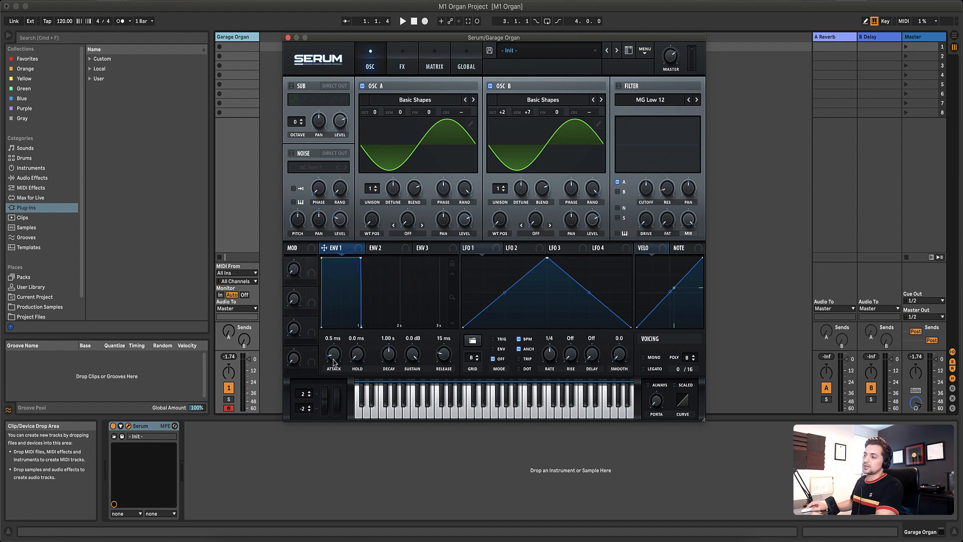
left_click_drag(334, 361, 335, 355)
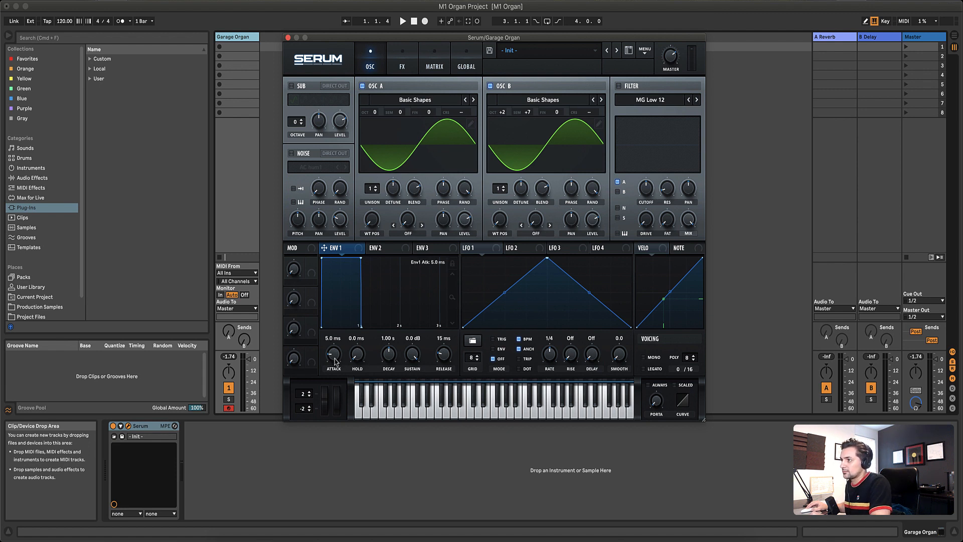
left_click(362, 359)
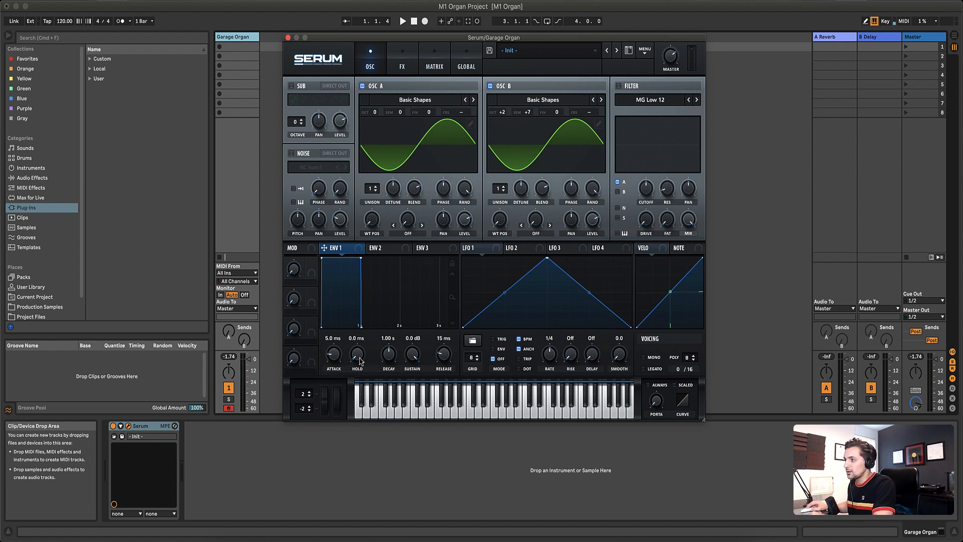
left_click_drag(360, 358, 360, 329)
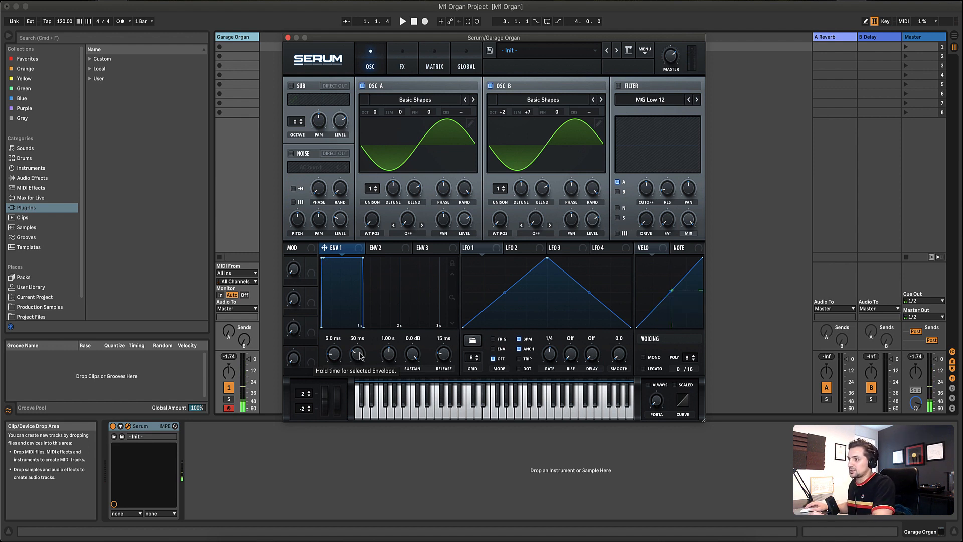
left_click_drag(360, 355, 368, 420)
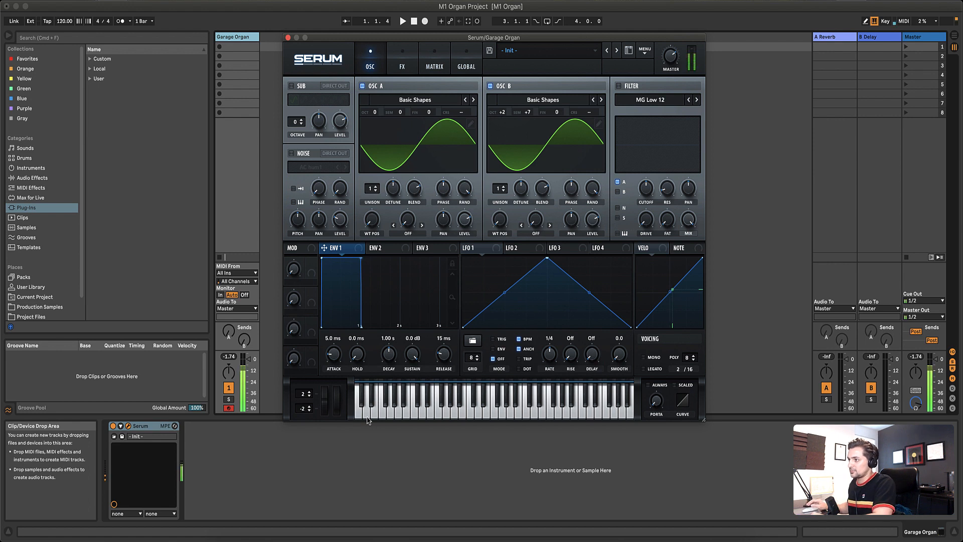
left_click_drag(357, 354, 362, 333)
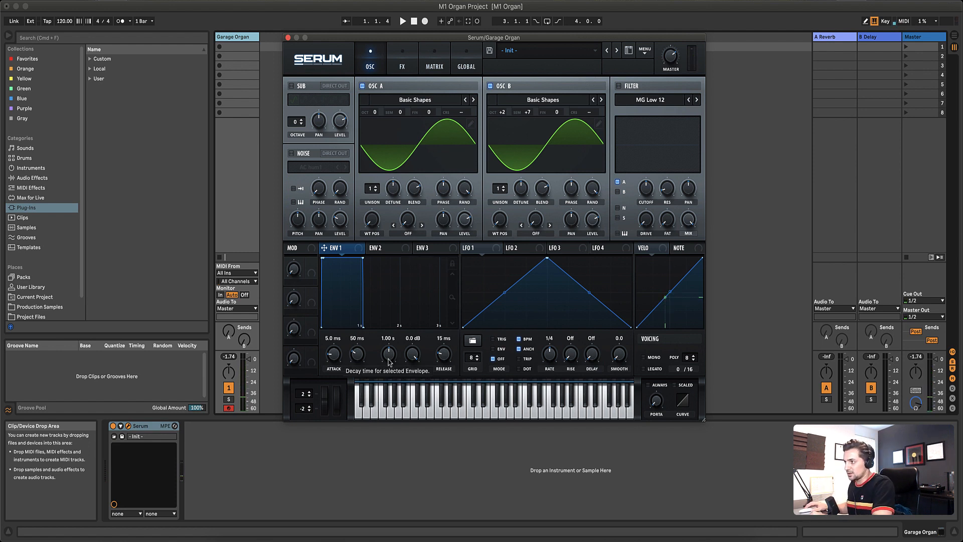
left_click_drag(412, 355, 426, 503)
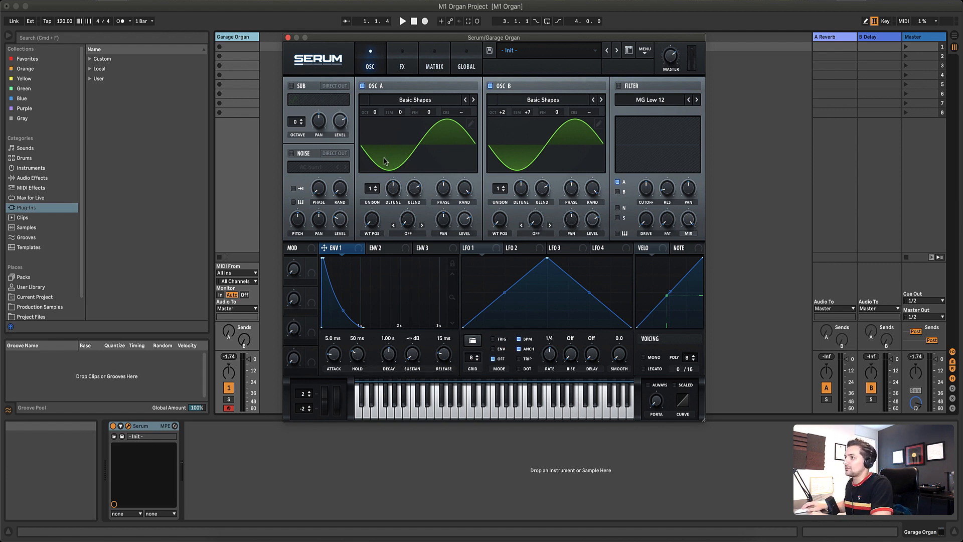
Step: Enable the noise oscillator in one-shot mode with the analog OrganNoise sample and a level of 17%
left_click(291, 153)
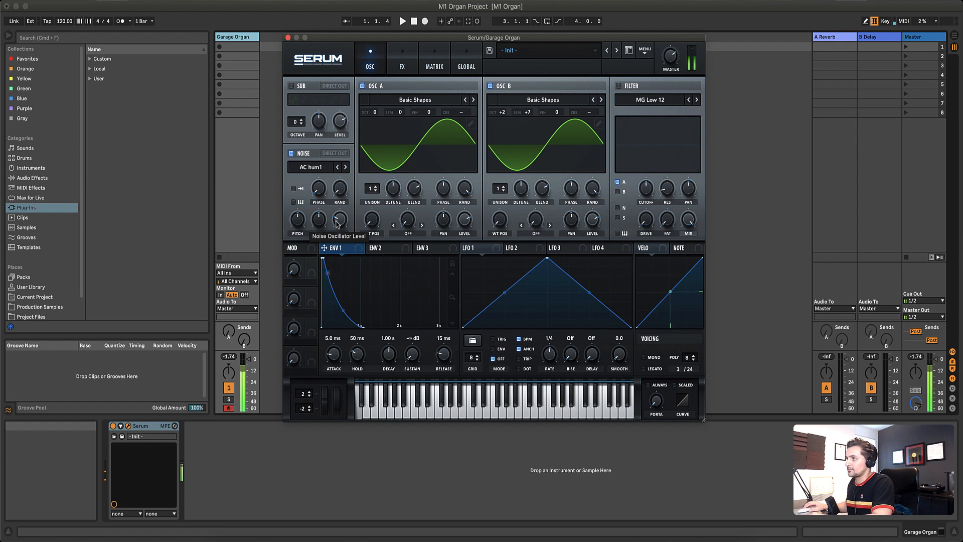
left_click(293, 189)
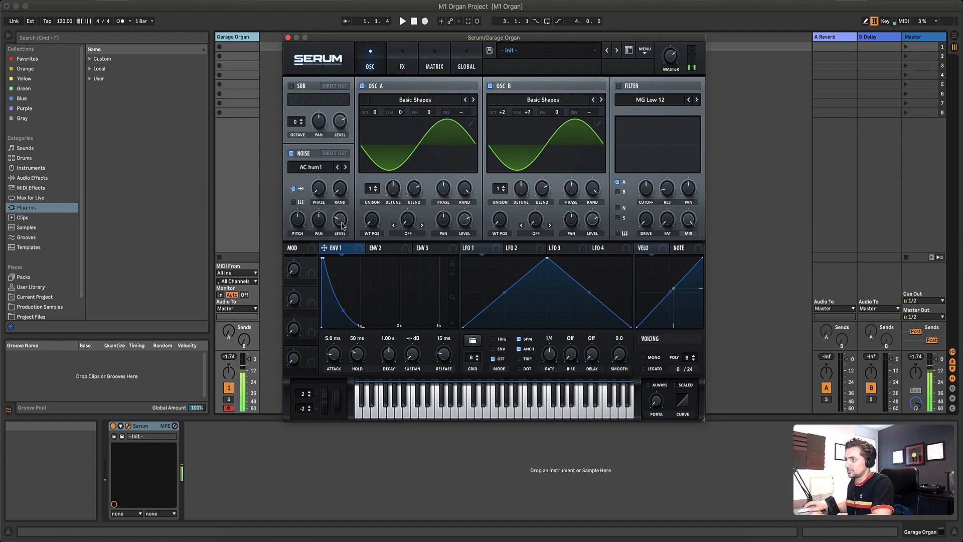
mouse_move(342, 229)
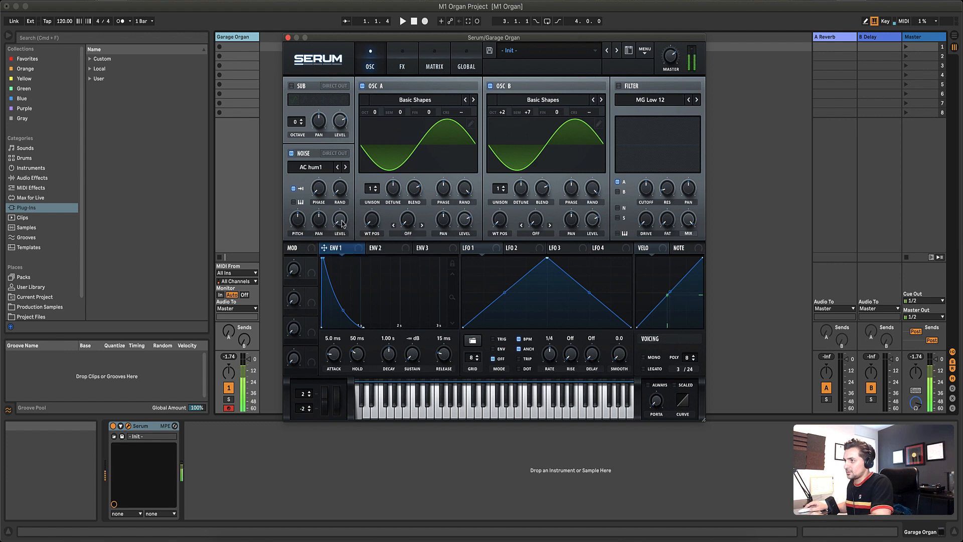
left_click_drag(344, 221, 345, 201)
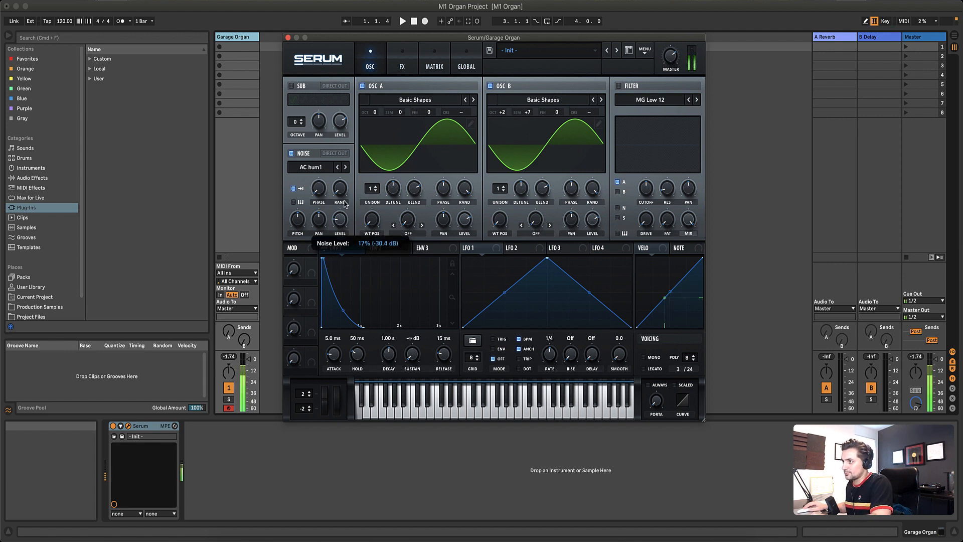
left_click(327, 168)
mouse_move(346, 180)
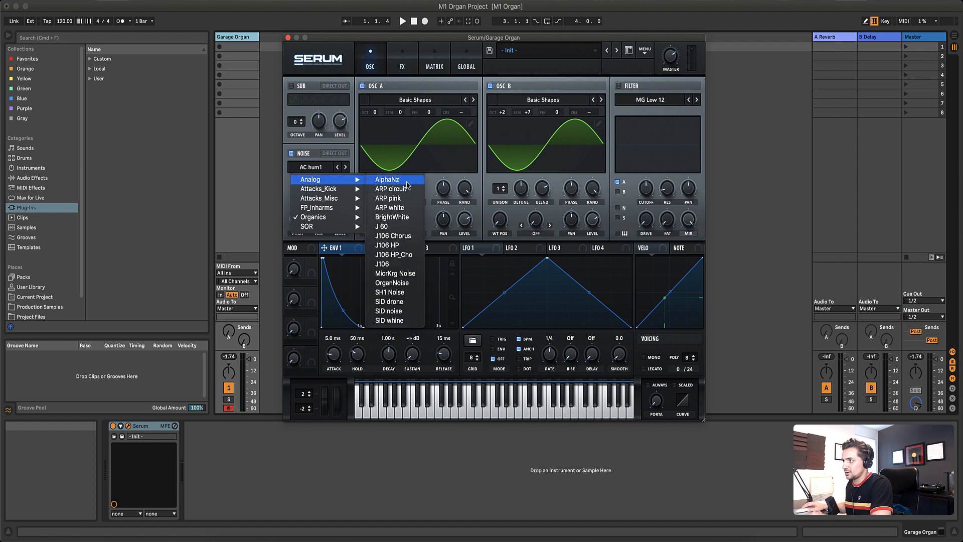
left_click(392, 283)
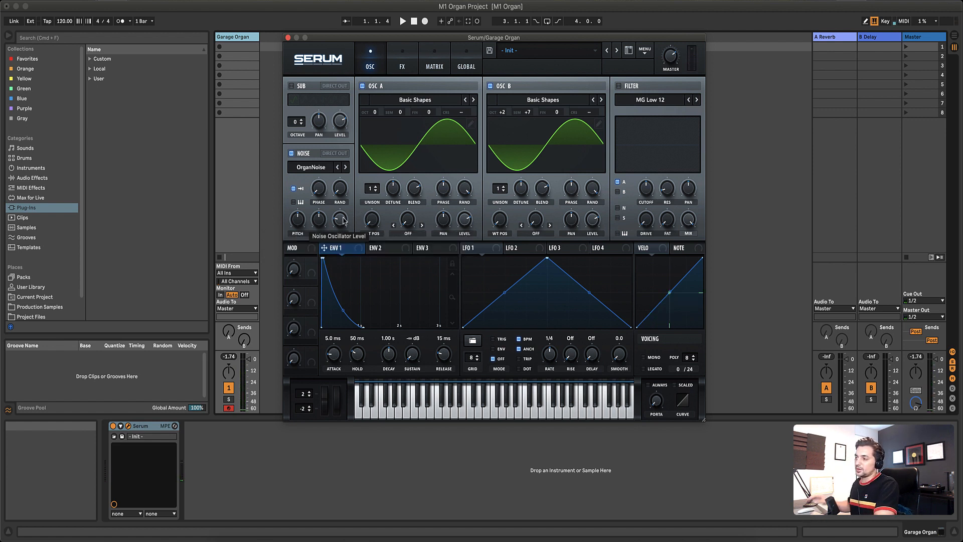
Step: Turn down the noise level and modulate it with Env 1, adjusting the modulation amount
left_click_drag(343, 217, 340, 273)
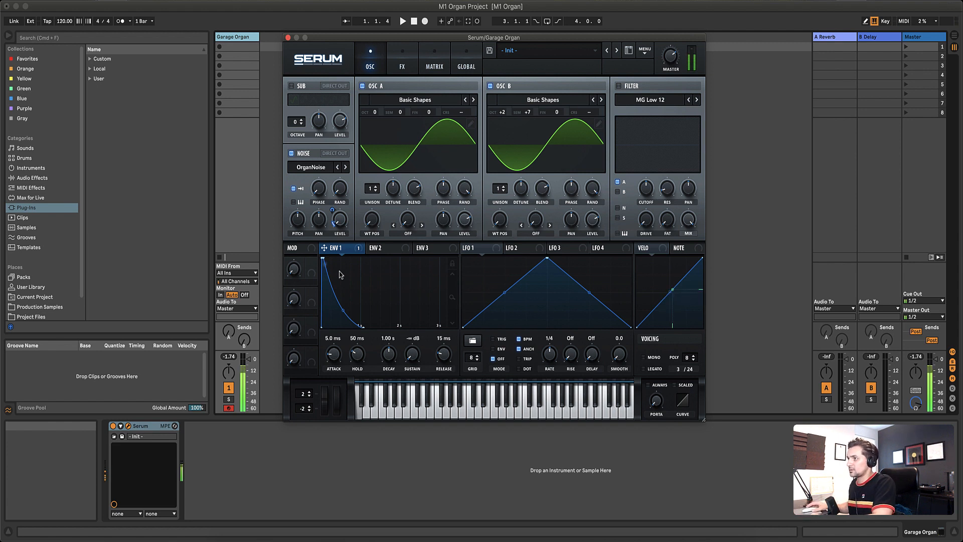
left_click_drag(335, 211, 335, 209)
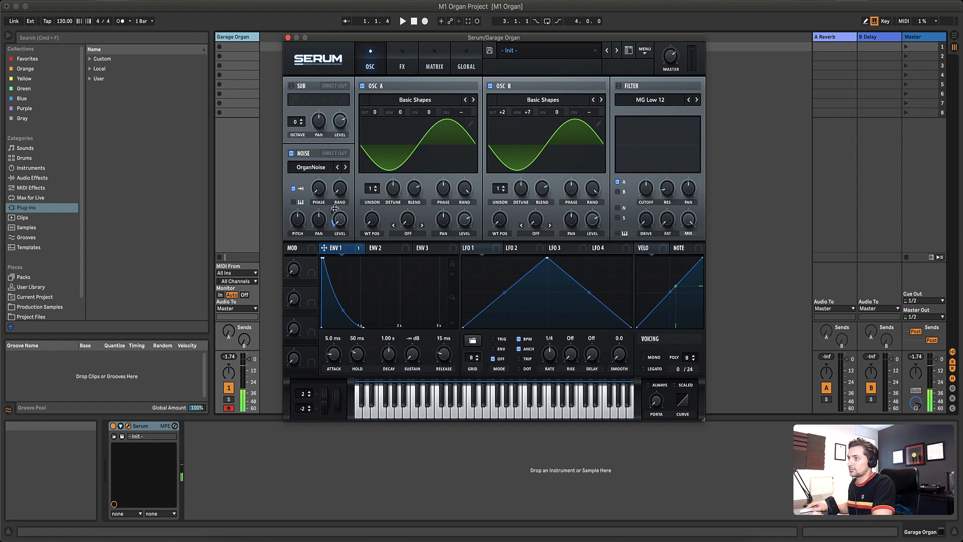
left_click(335, 208)
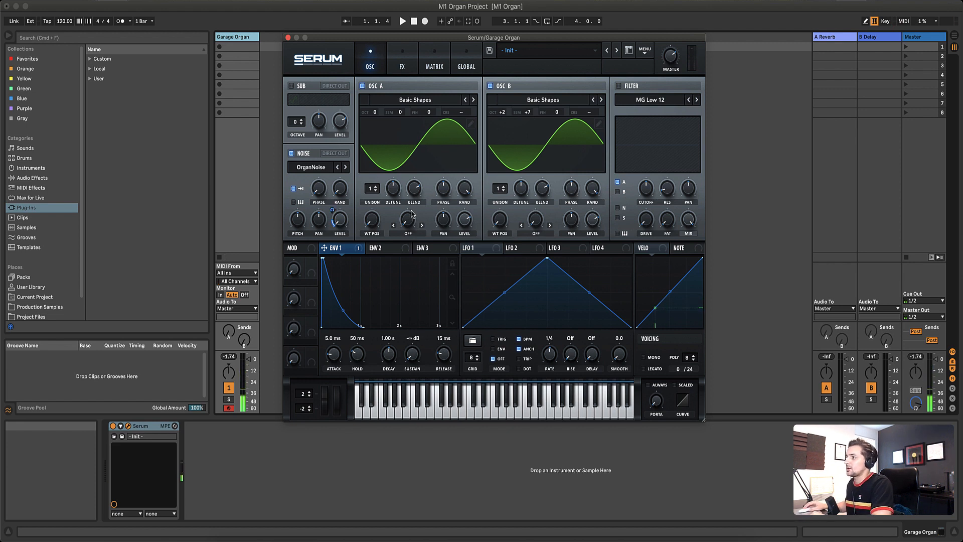
Step: Enable the MG Low 12 filter, route oscillator B through it alongside A, and lower the cutoff
left_click(619, 87)
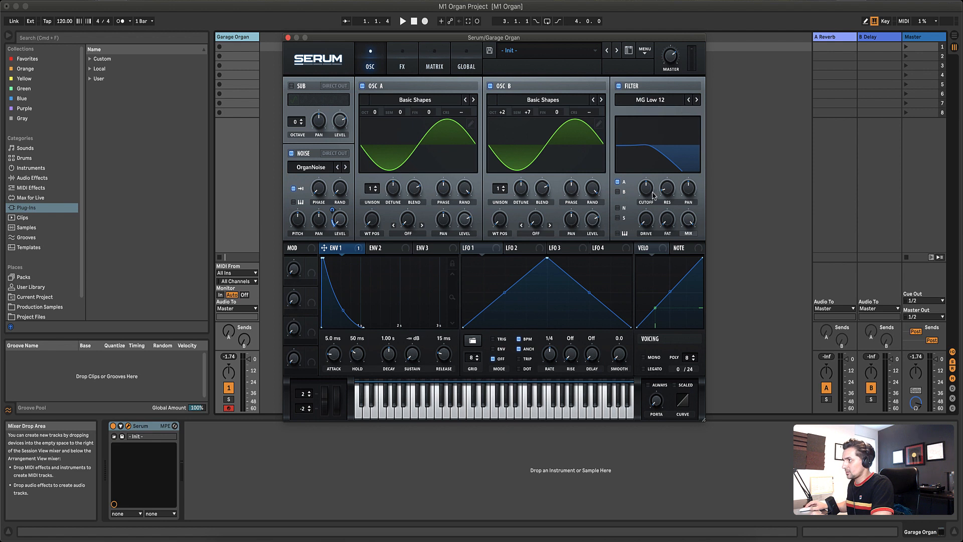
left_click_drag(654, 195, 657, 185)
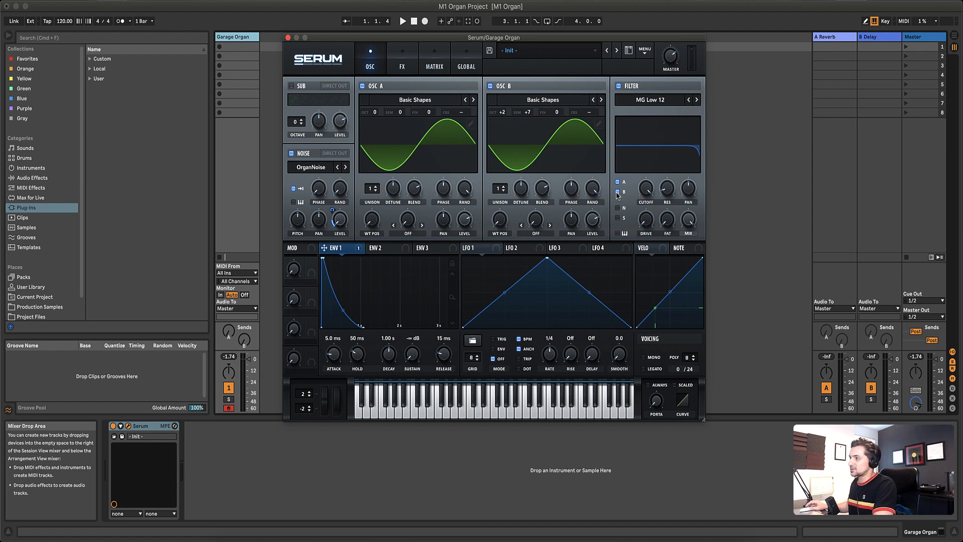
left_click_drag(645, 195, 649, 238)
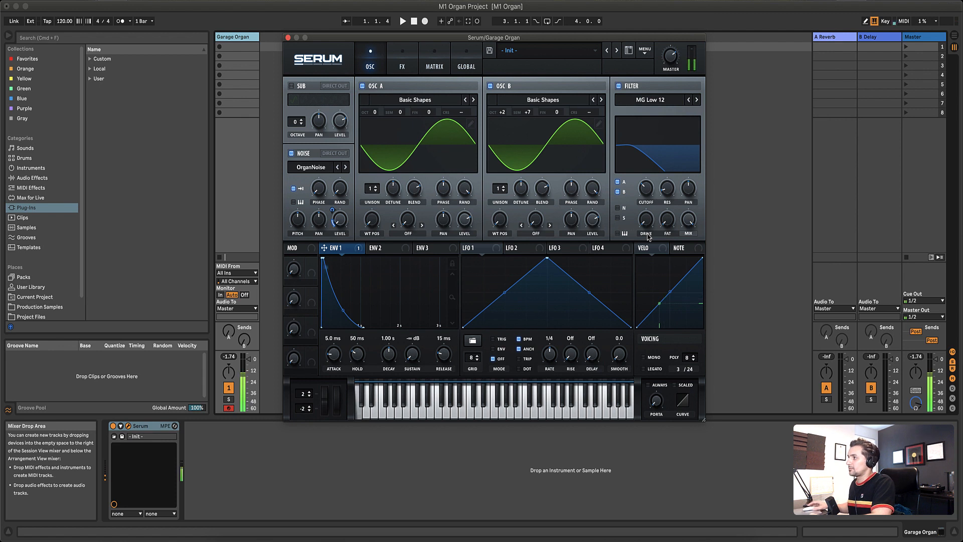
Step: Assign Env 1 to the filter cutoff and adjust the modulation depth
left_click_drag(324, 248, 644, 205)
left_click_drag(643, 207, 669, 177)
mouse_move(649, 223)
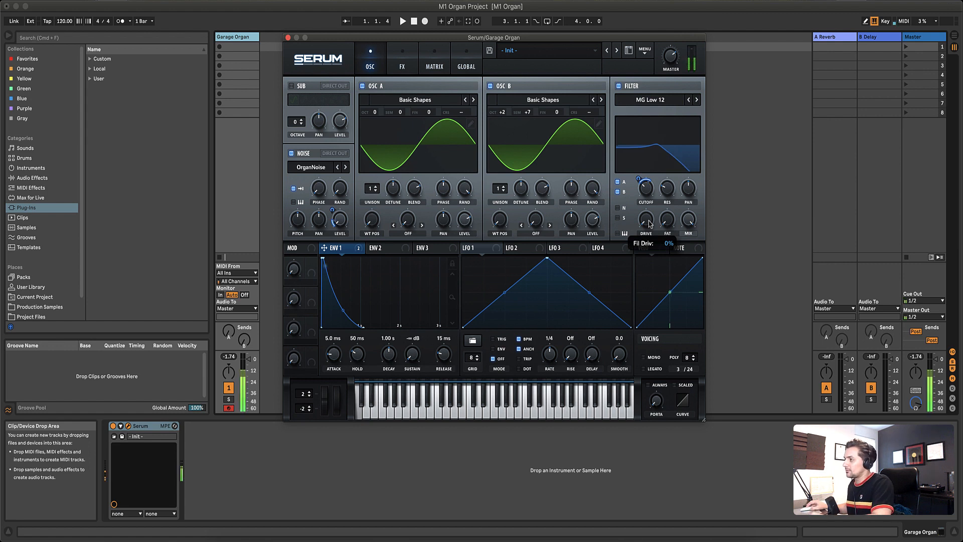
Step: Raise the filter drive and switch the voicing to mono
left_click_drag(650, 223, 648, 194)
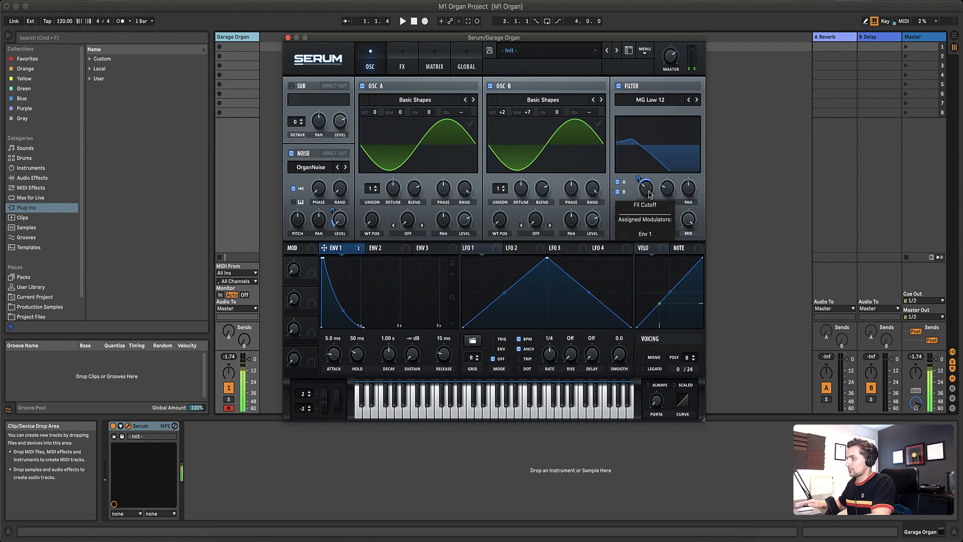
left_click(644, 358)
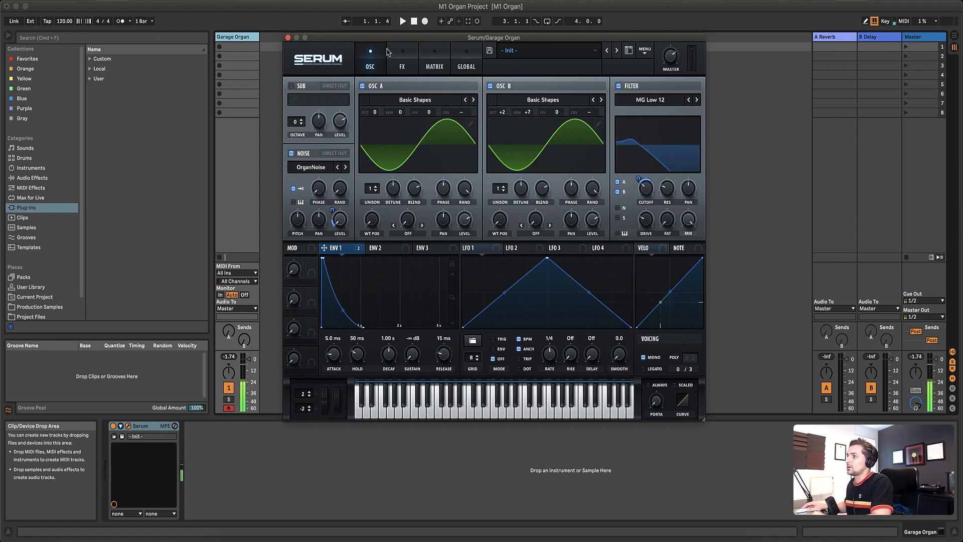
Step: Enable the Hyper/Dimension effect, turn Dimension down and blend in a small amount of Hyper mix
left_click(403, 56)
left_click(295, 89)
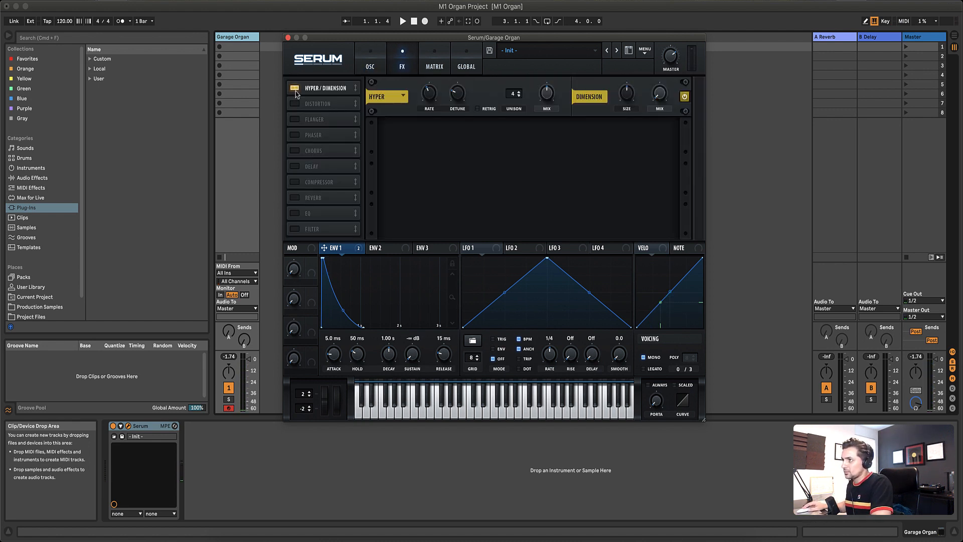
left_click_drag(626, 94, 565, 113)
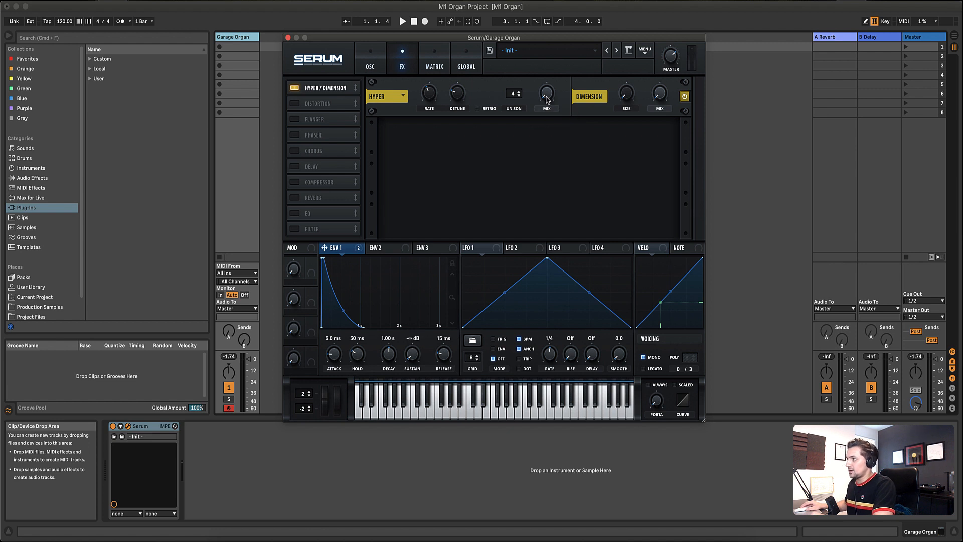
left_click_drag(547, 99, 549, 72)
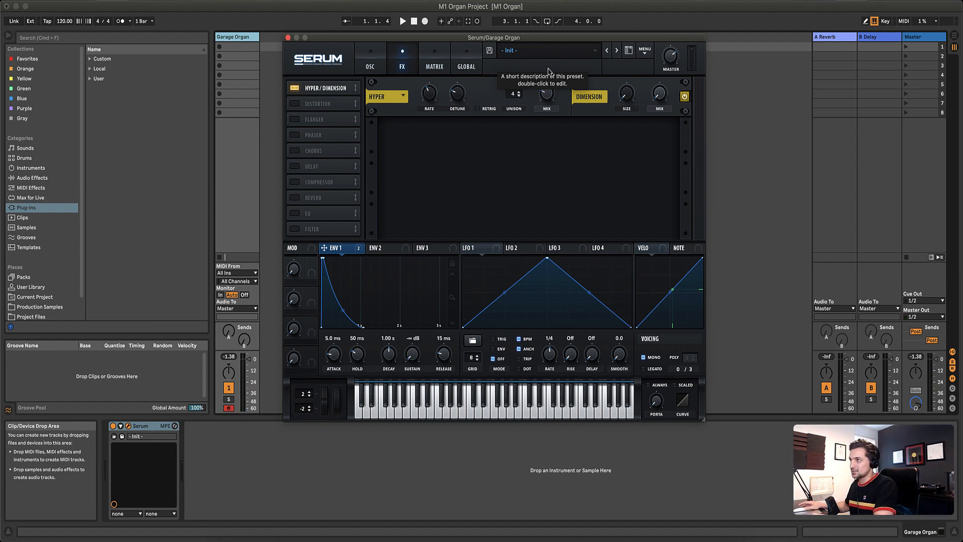
Step: Enable the Tube distortion with a reduced mix and turn on the compressor
left_click(295, 104)
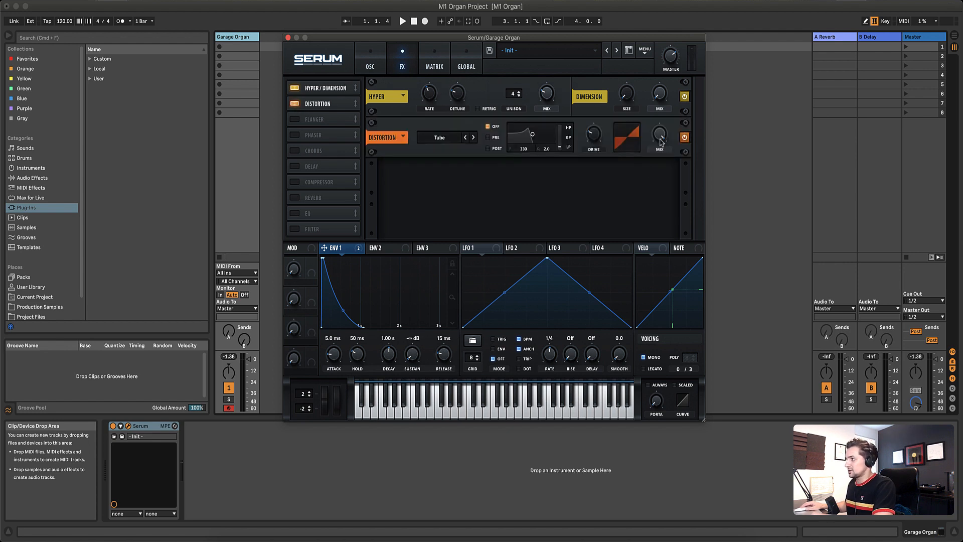
left_click_drag(660, 140, 663, 104)
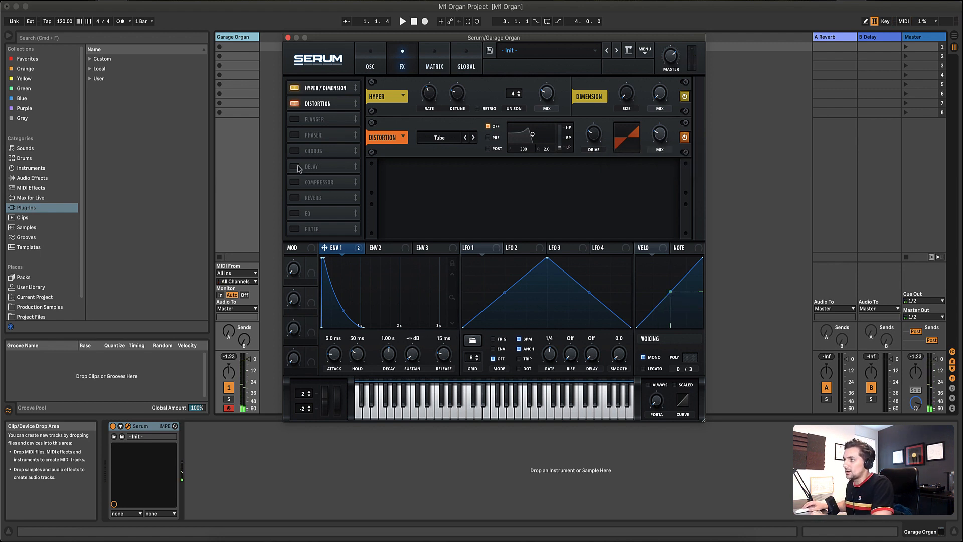
left_click(296, 182)
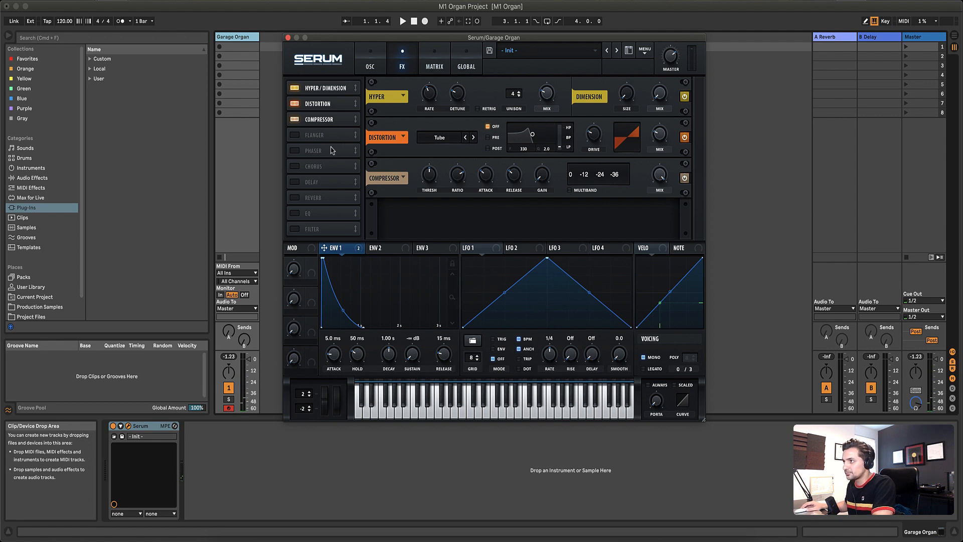
Step: Enable the chorus with a reduced mix and turn on the Hall reverb
left_click(302, 168)
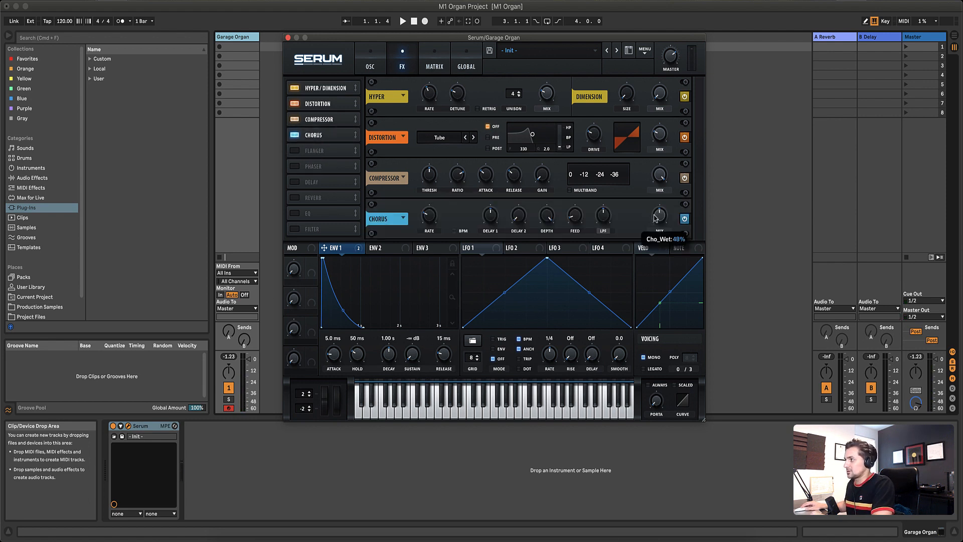
left_click_drag(662, 220, 664, 195)
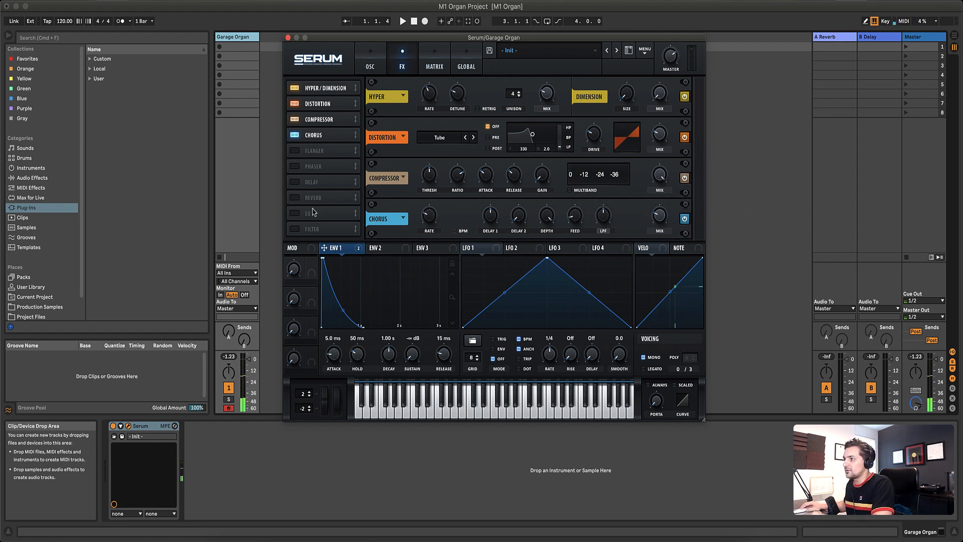
left_click(295, 198)
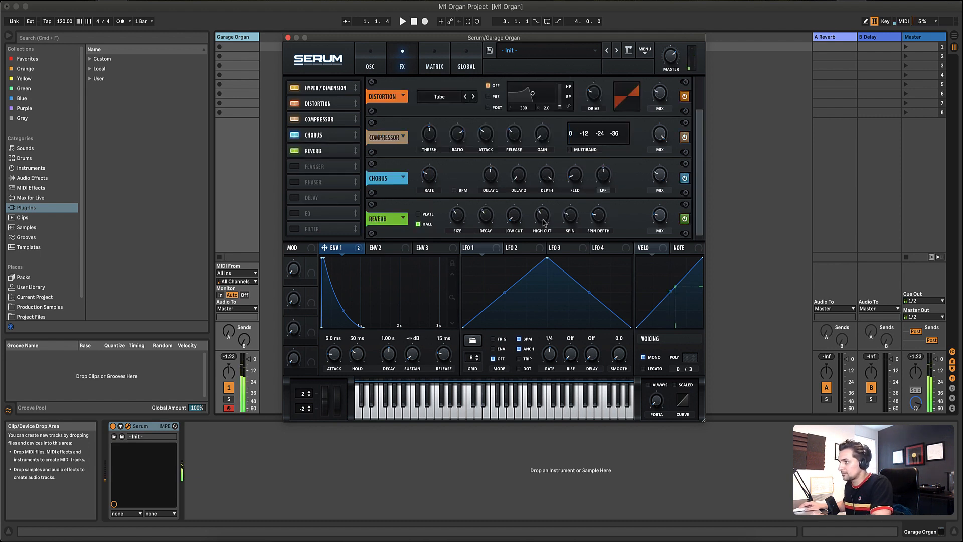
Step: Shorten the Hall reverb's decay and raise its low cut
mouse_move(488, 225)
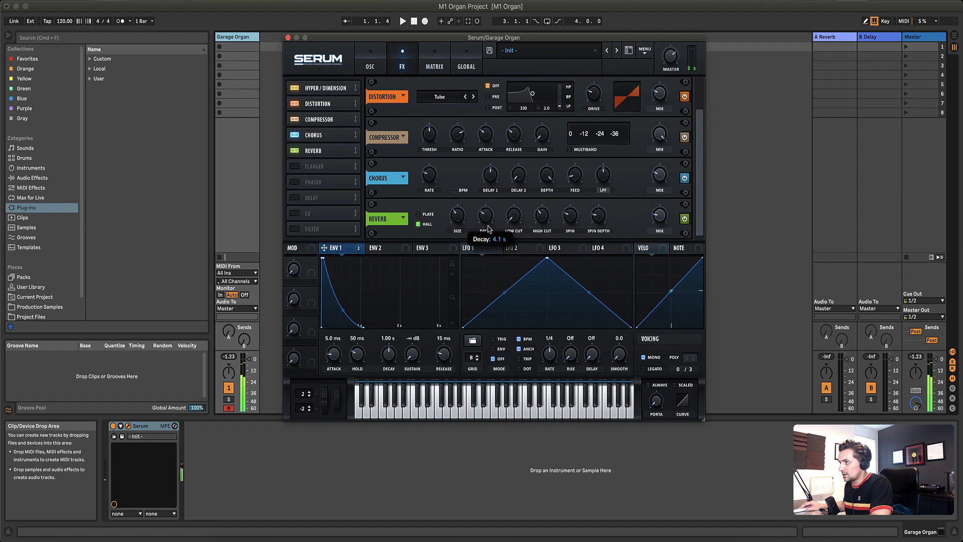
left_click_drag(488, 228, 489, 240)
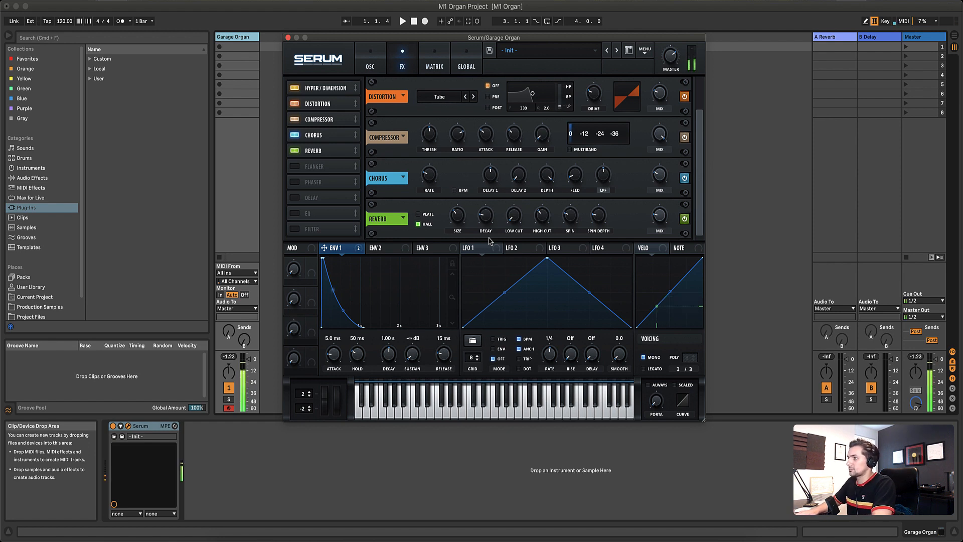
mouse_move(490, 220)
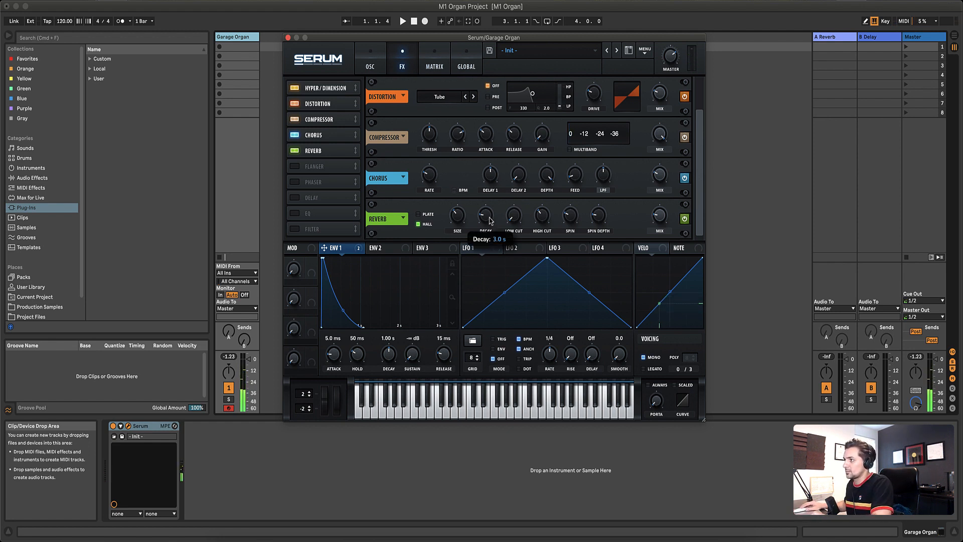
left_click_drag(491, 223, 492, 231)
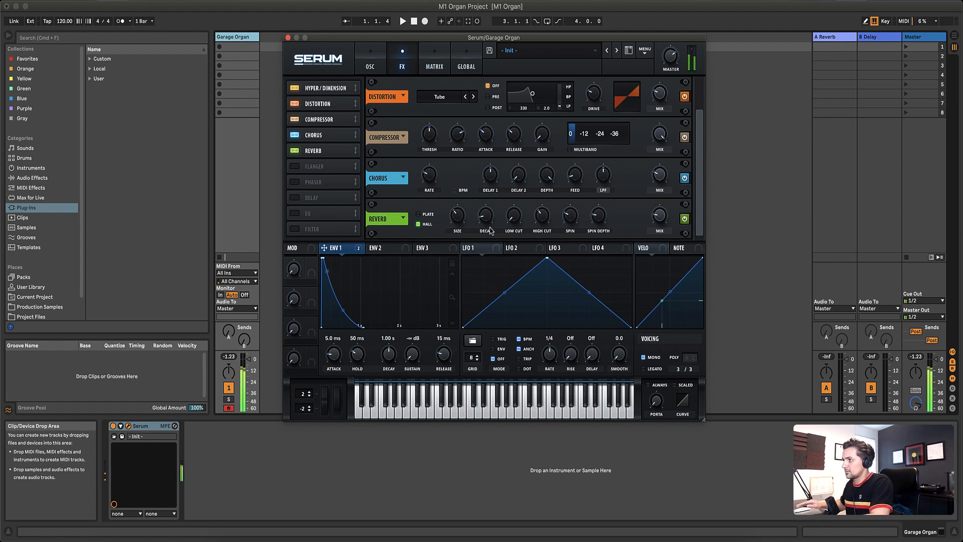
mouse_move(487, 216)
left_click_drag(487, 221, 487, 228)
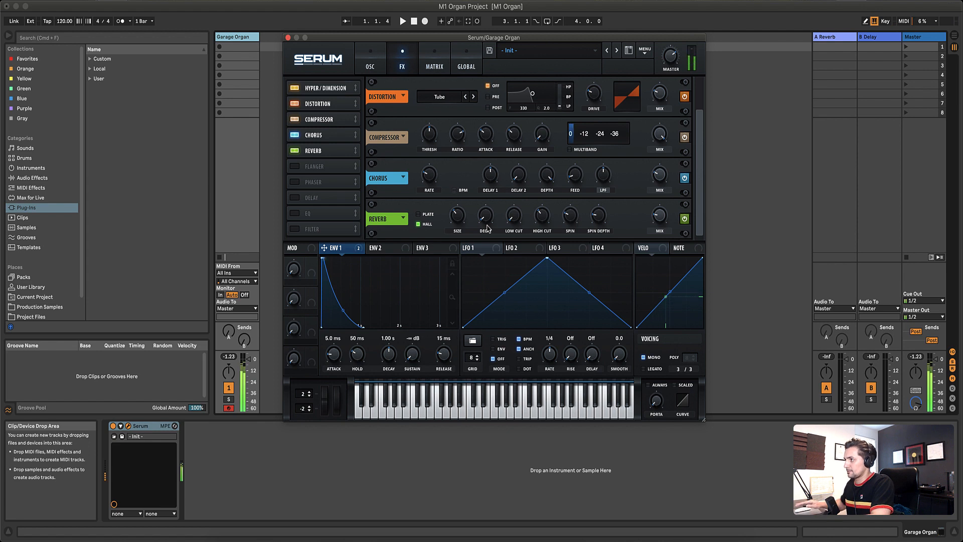
left_click_drag(487, 229, 516, 188)
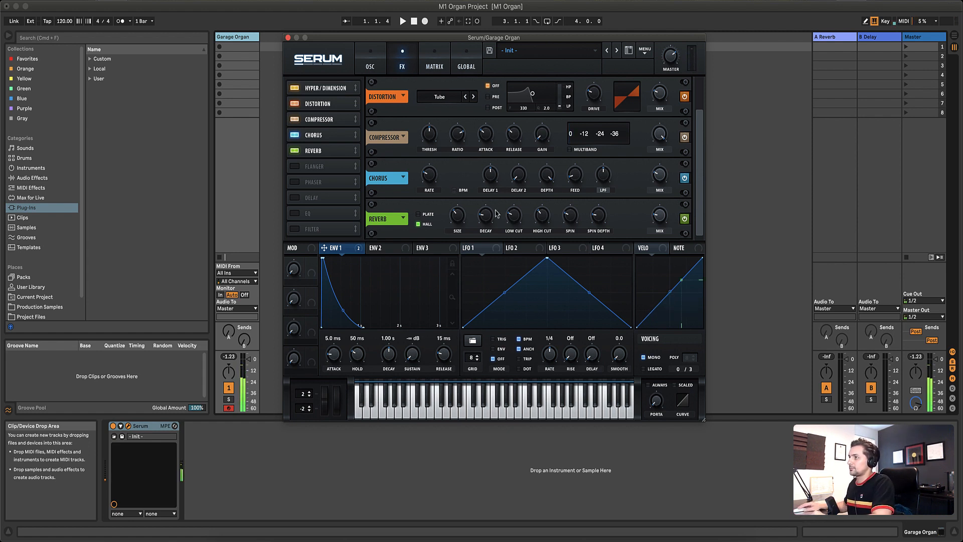
Step: Edit oscillator A's sine waveform in the wavetable editor, adding a slight second harmonic and a stronger third harmonic
left_click(373, 63)
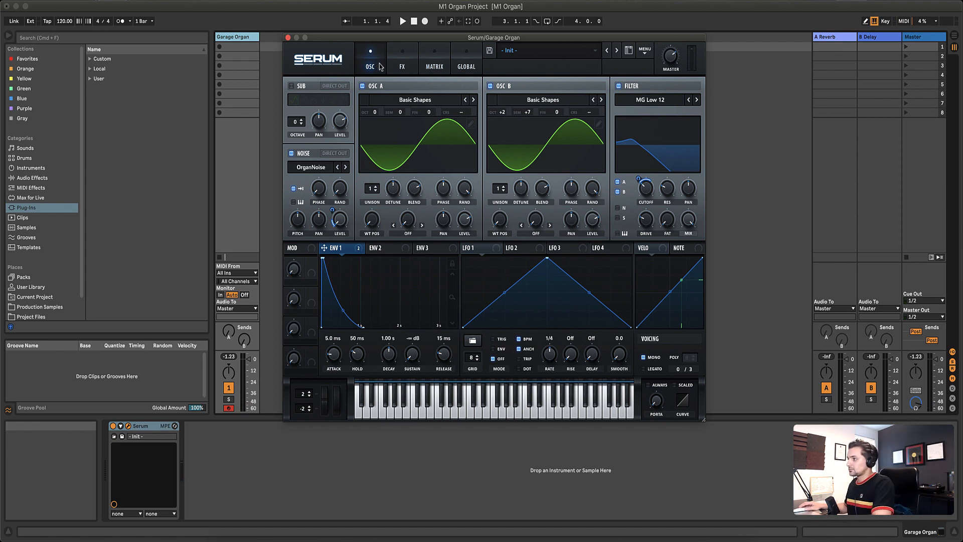
left_click(471, 125)
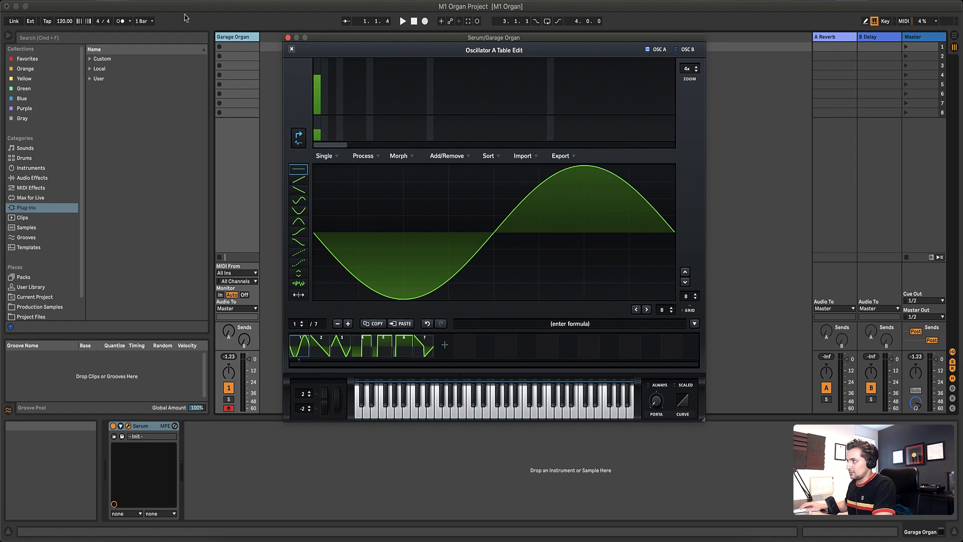
left_click(325, 114)
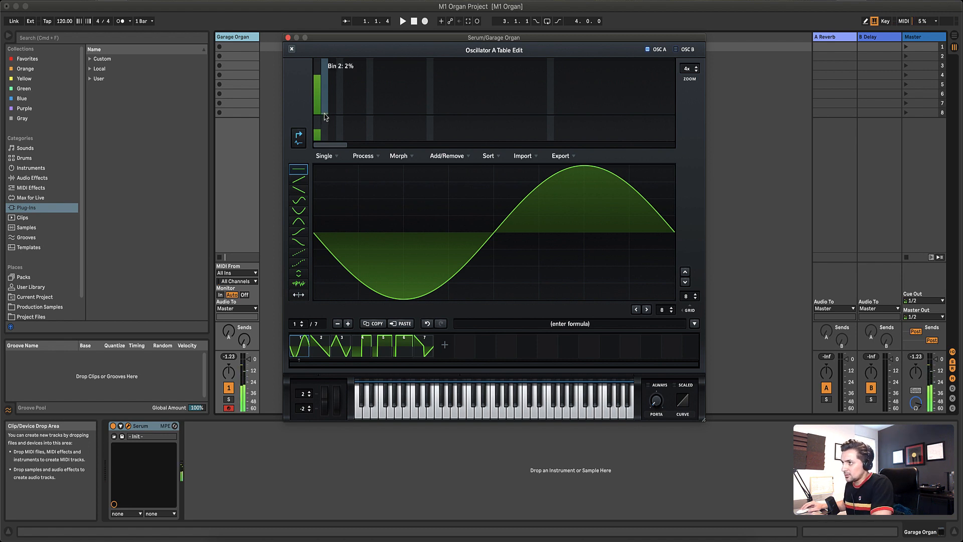
left_click_drag(325, 117, 324, 115)
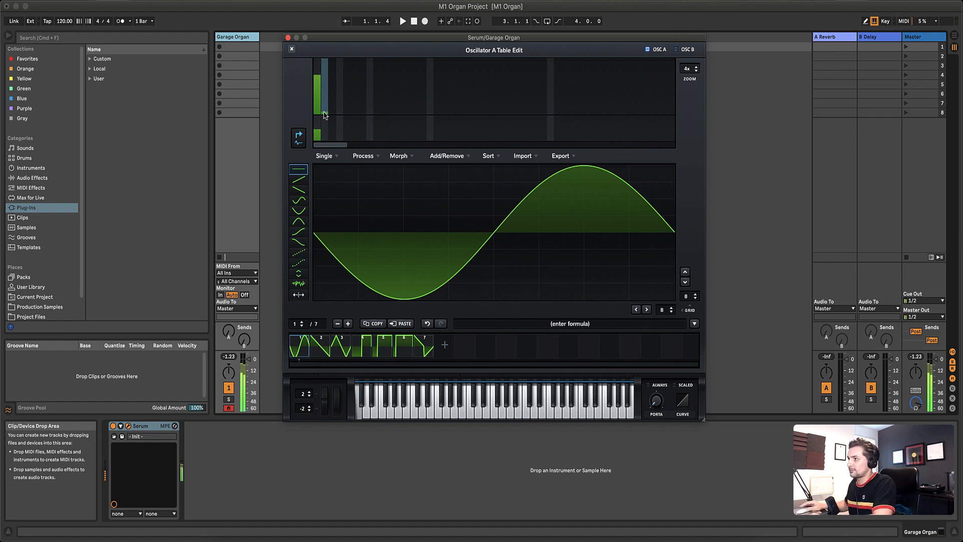
left_click(332, 115)
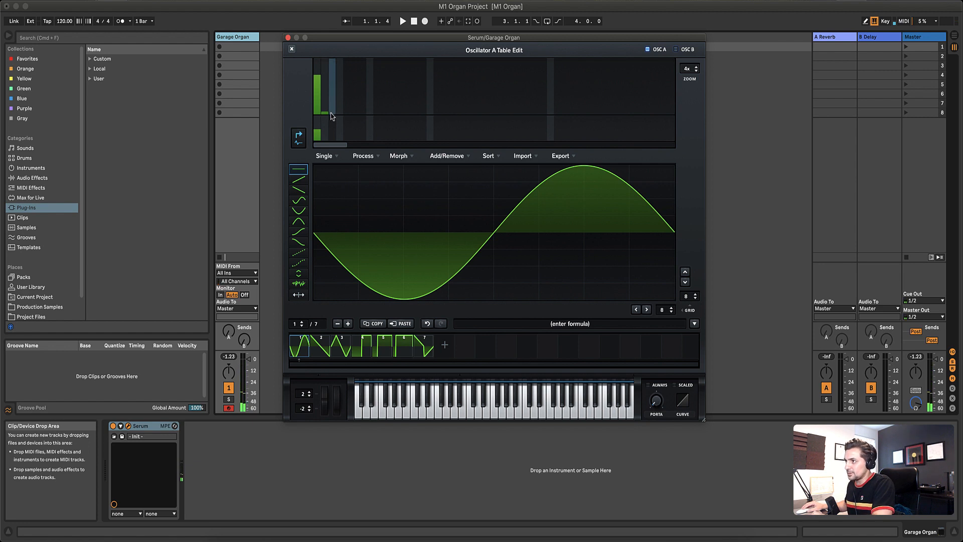
left_click_drag(331, 116, 331, 99)
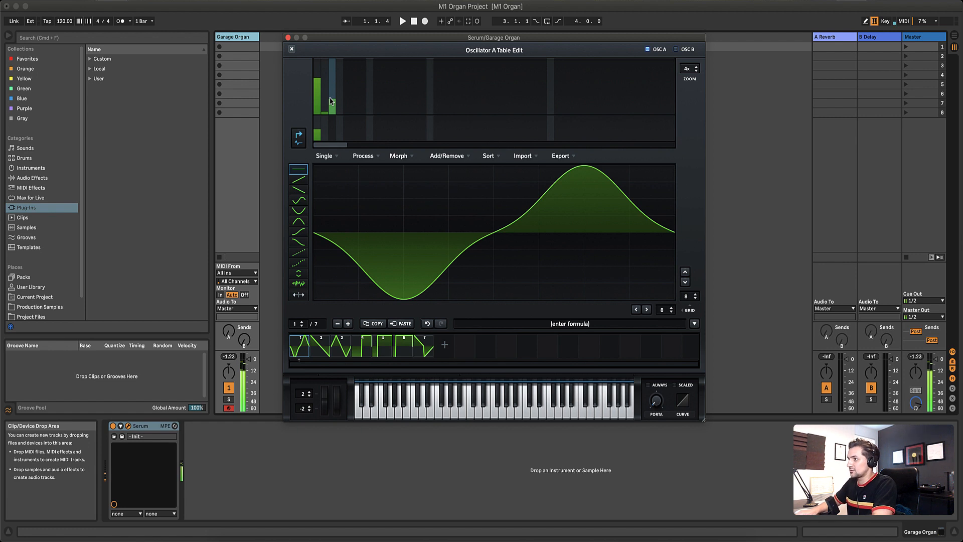
Step: Copy oscillator A's edited waveform into oscillator B's wavetable and close the wavetable editor
left_click(376, 327)
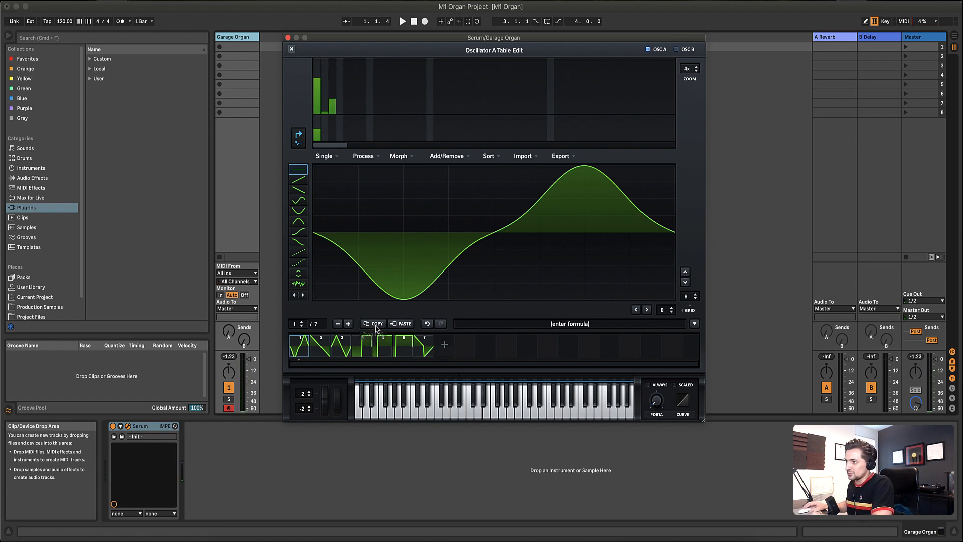
left_click(676, 50)
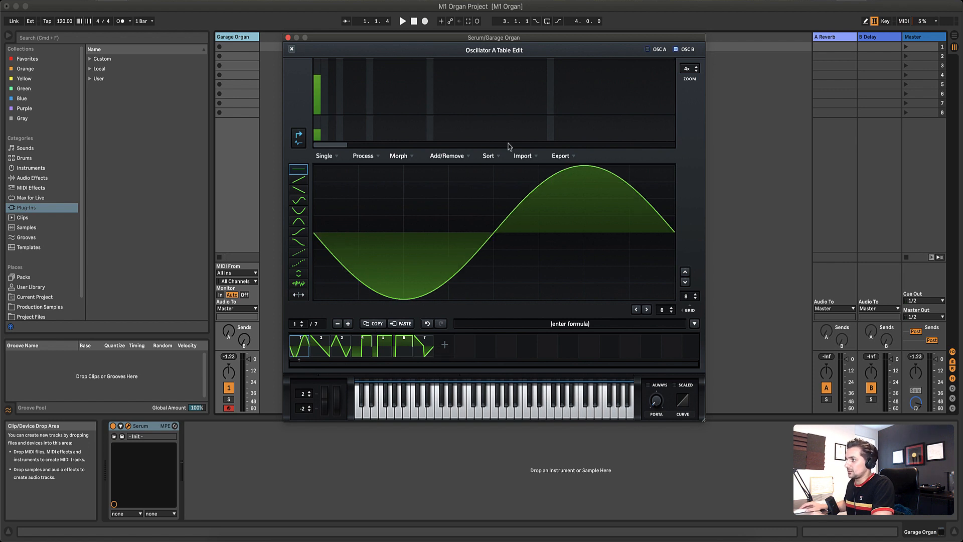
left_click(405, 324)
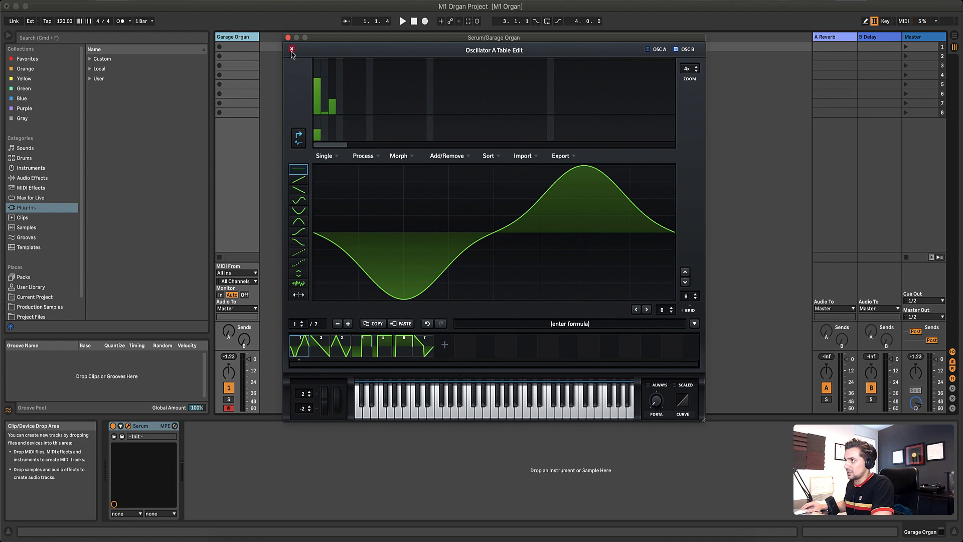
left_click(292, 49)
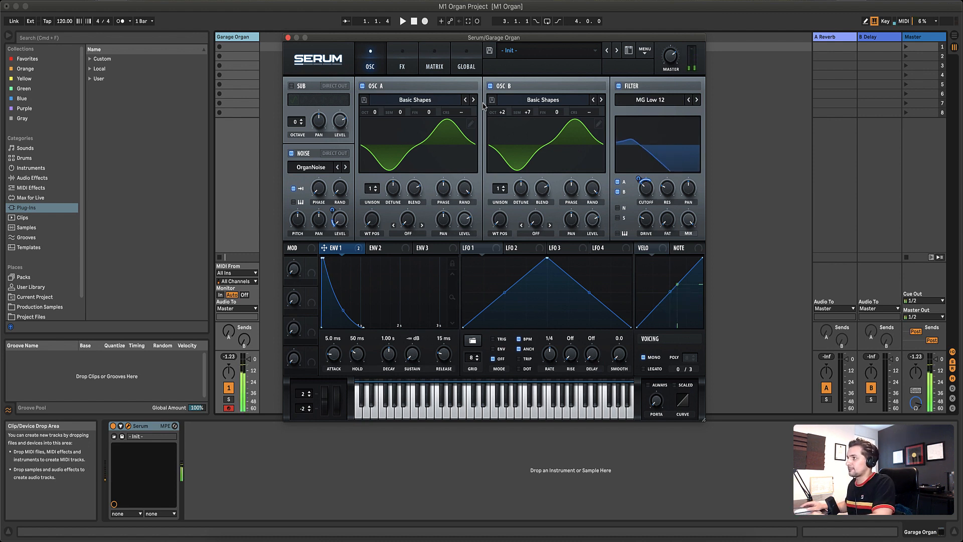
Step: Lower the third harmonic of oscillator A's waveform to about 15% and copy the result into oscillator B
left_click(470, 124)
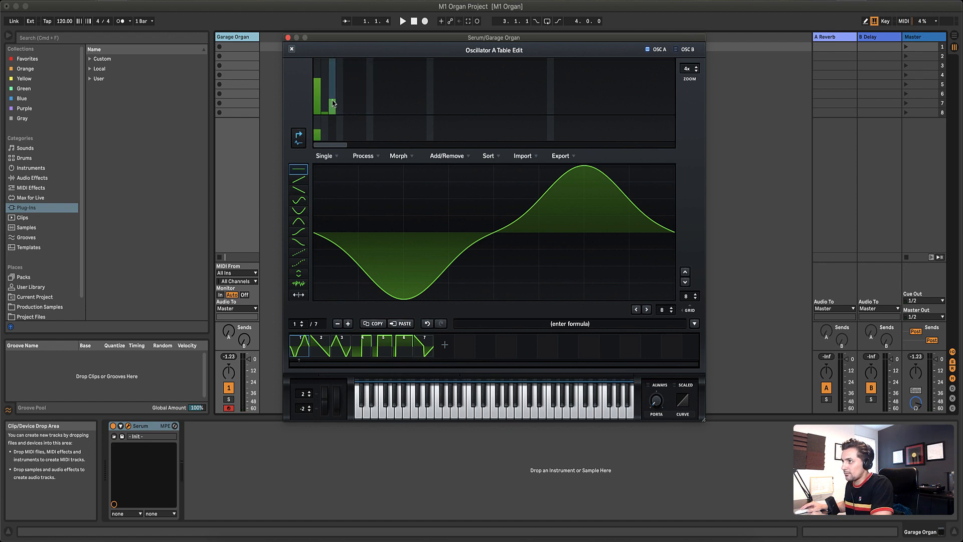
left_click_drag(333, 100, 332, 103)
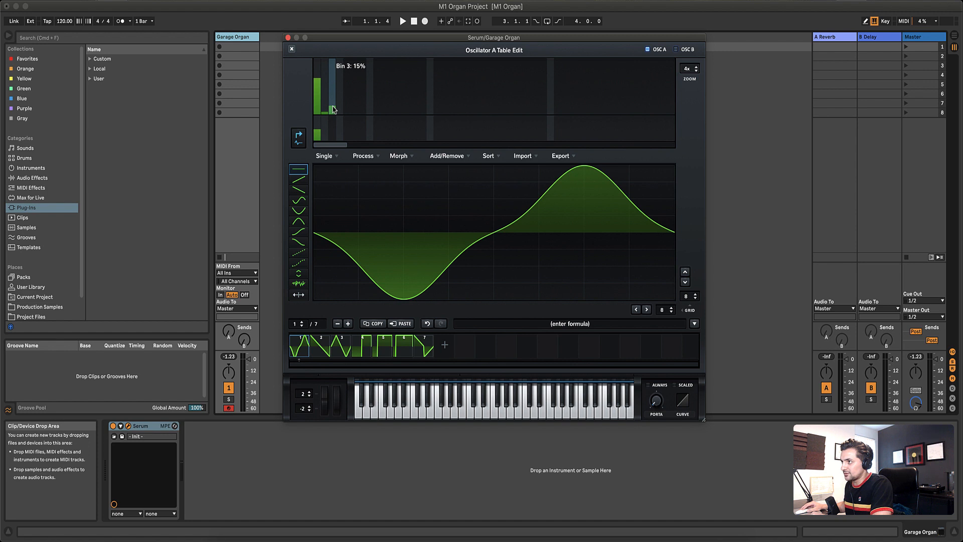
left_click_drag(333, 106, 332, 107)
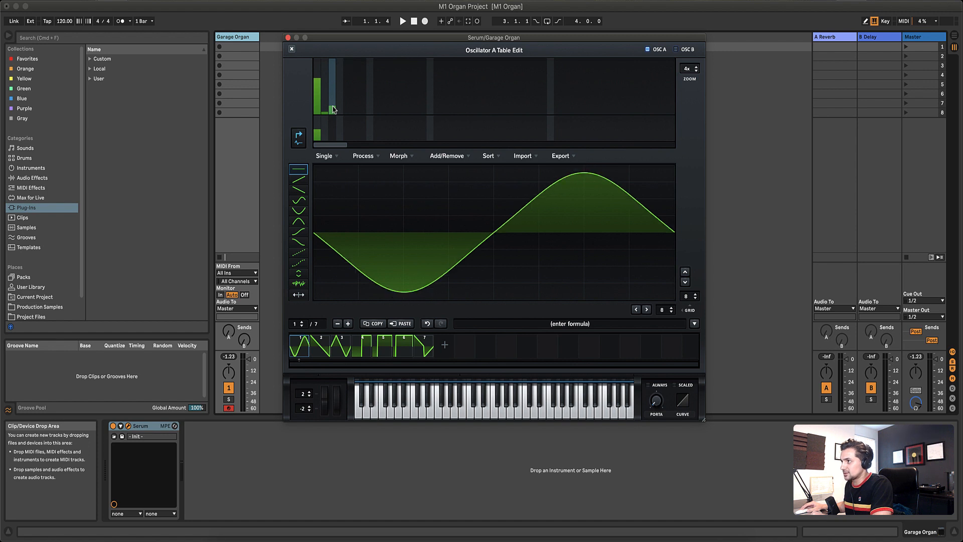
left_click(376, 324)
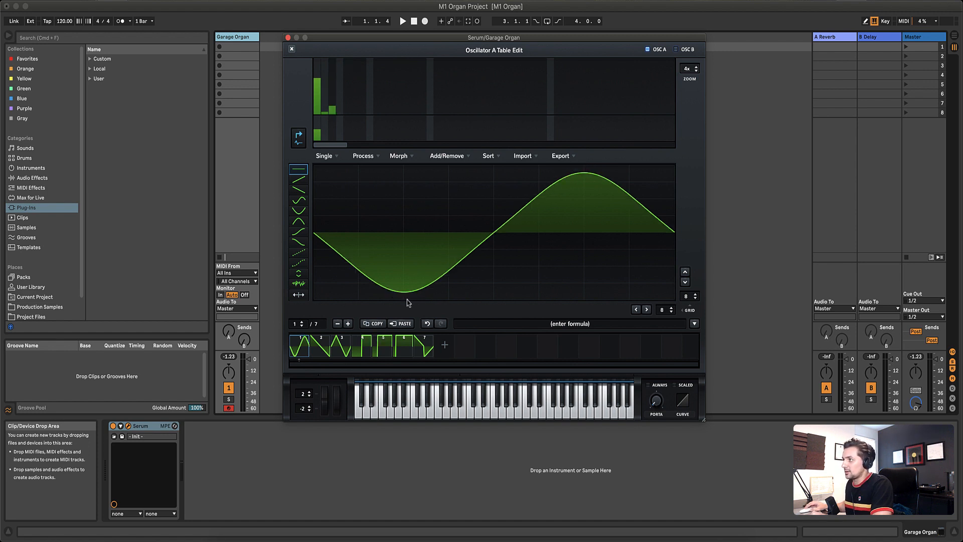
left_click(676, 49)
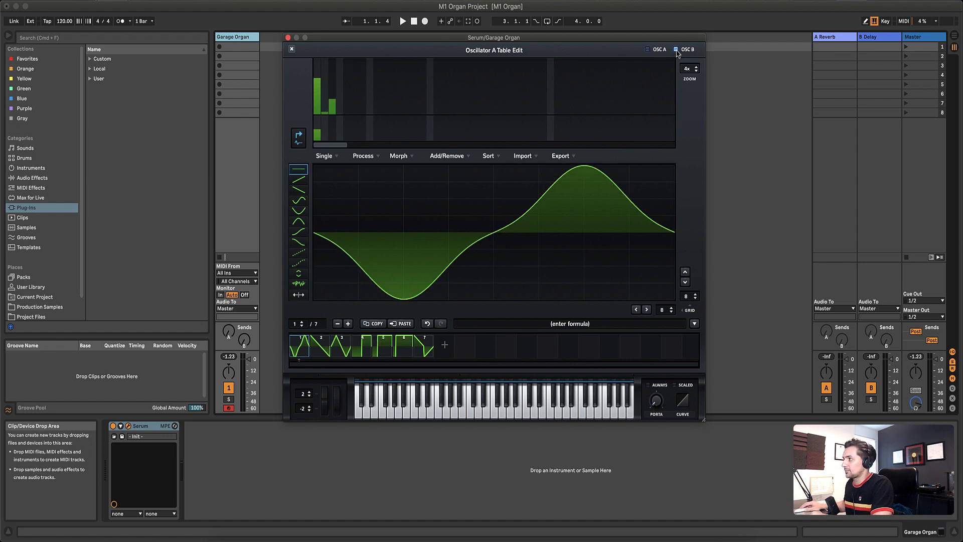
left_click(407, 324)
left_click(291, 49)
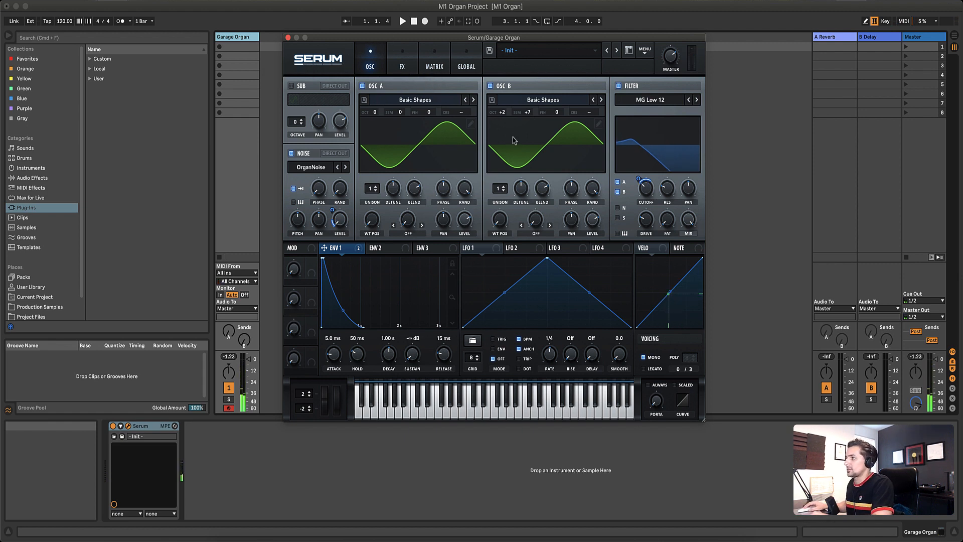
Step: Raise the third harmonic of oscillator A's waveform to just under half the first harmonic's height and copy the result into oscillator B
left_click(471, 124)
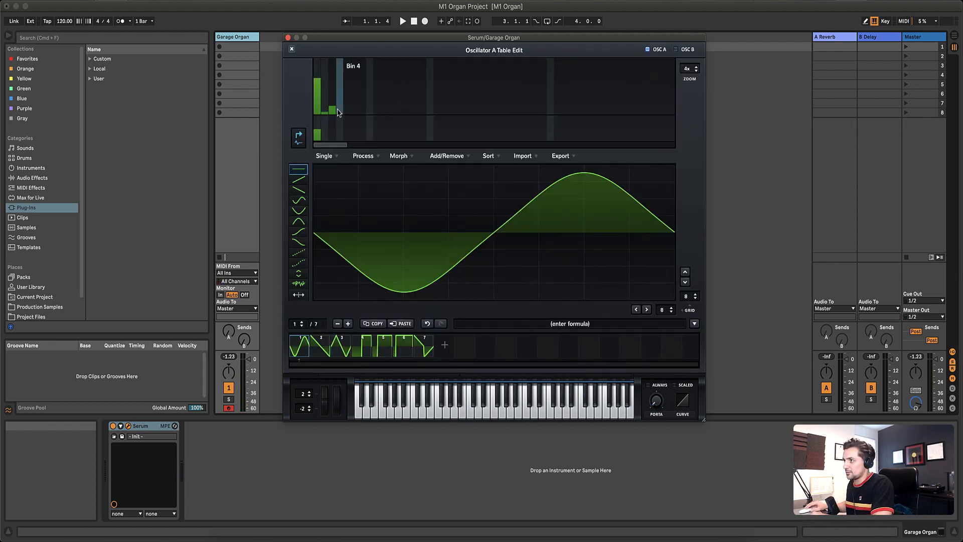
left_click_drag(334, 111, 333, 99)
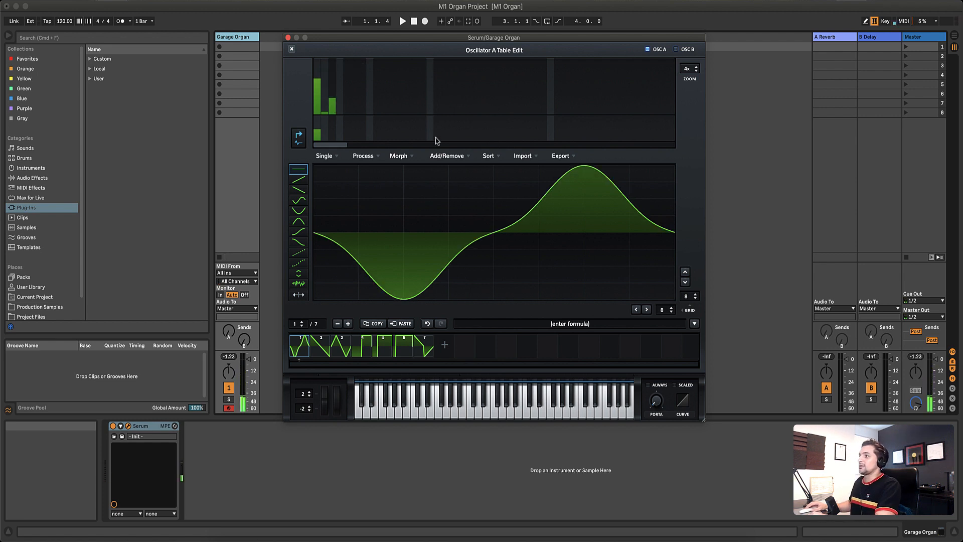
left_click(380, 325)
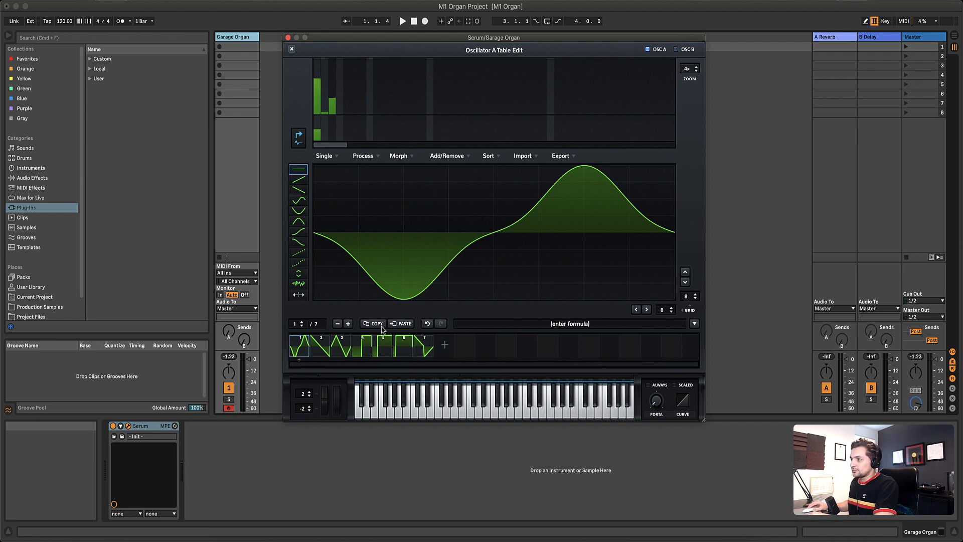
left_click(677, 49)
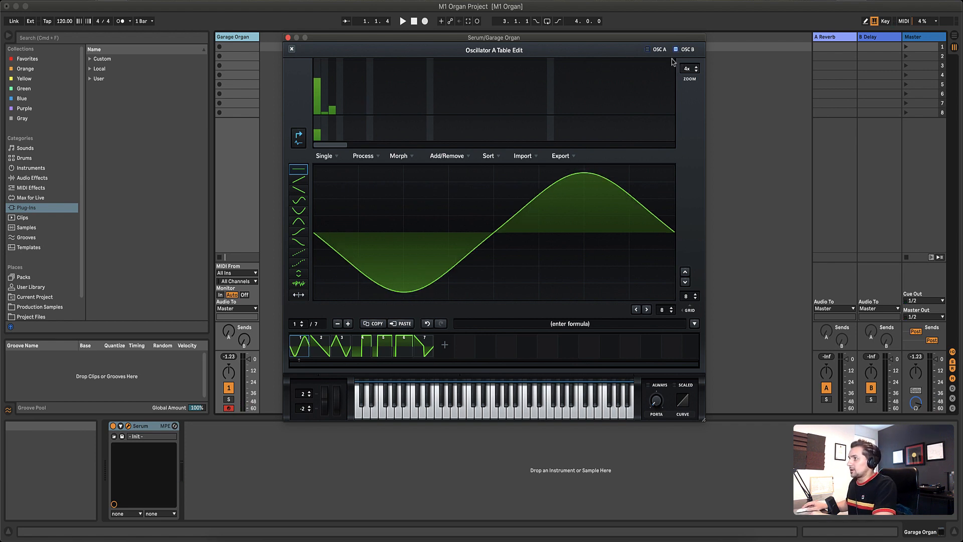
left_click(402, 324)
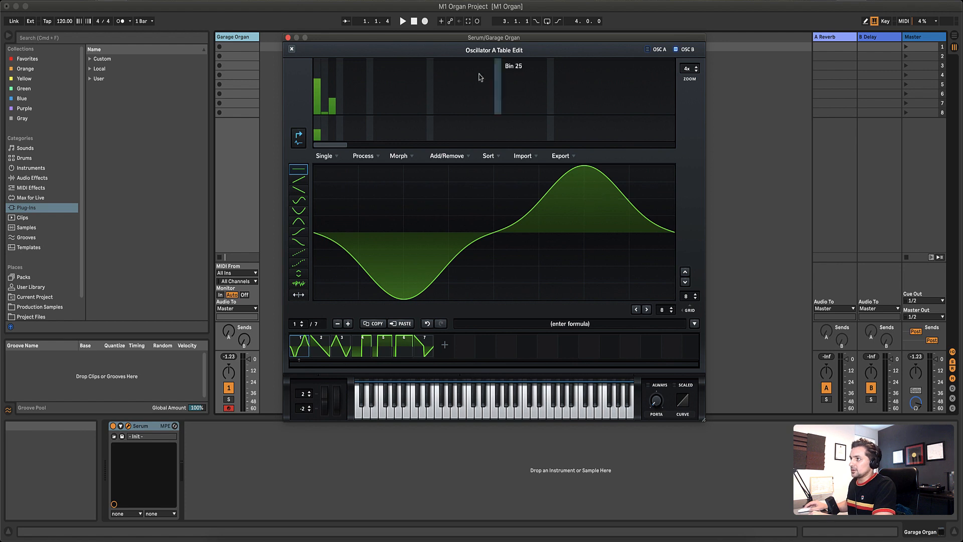
left_click(292, 49)
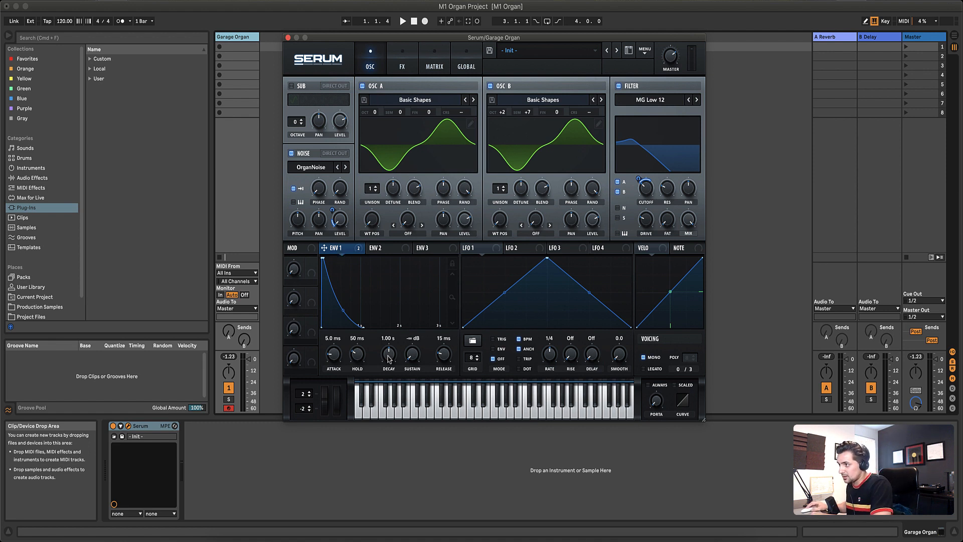
Step: Try Env 1 decays of 519 ms and 2.00 s and a 307 ms release, returning to a 15 ms release and 1.01 s decay
left_click_drag(389, 360, 390, 370)
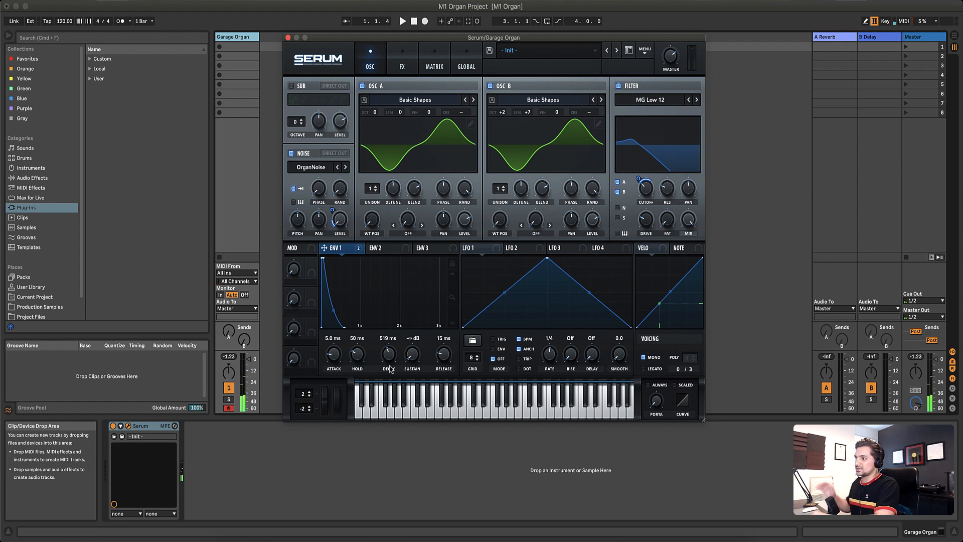
left_click_drag(395, 358, 390, 345)
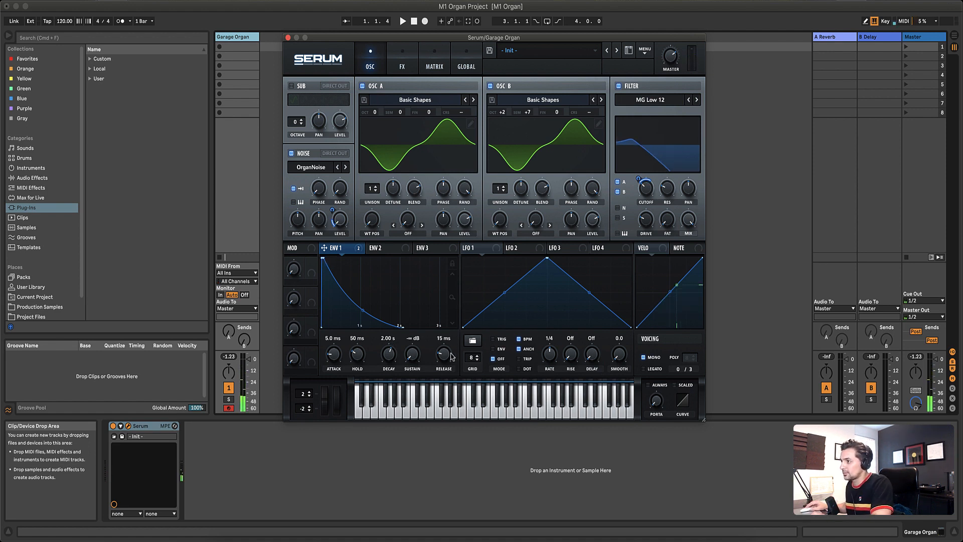
left_click_drag(451, 357, 447, 338)
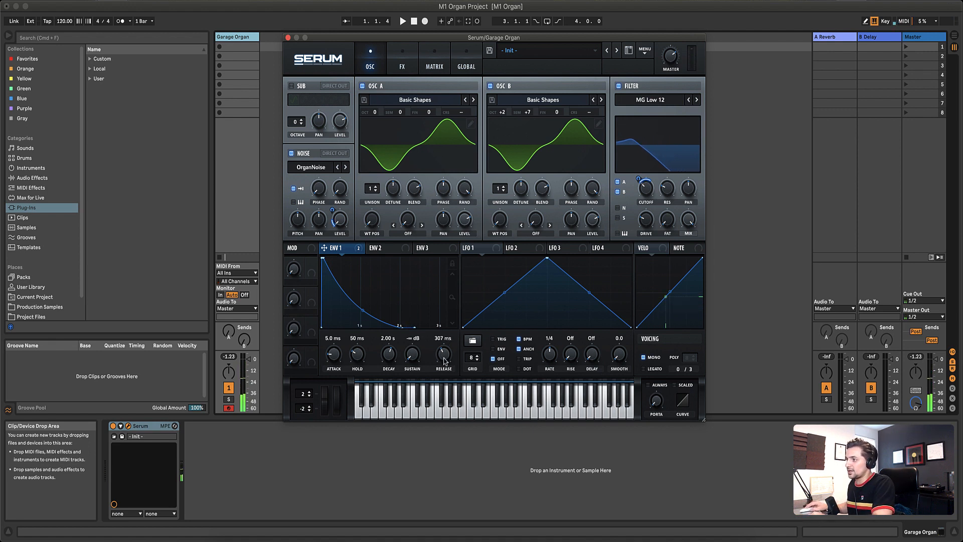
left_click_drag(444, 360, 448, 385)
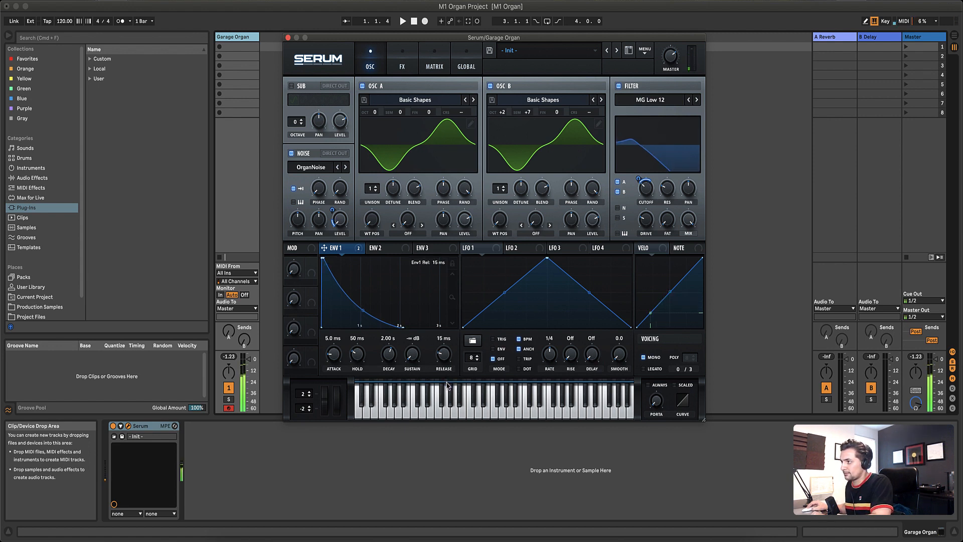
left_click_drag(400, 361, 394, 371)
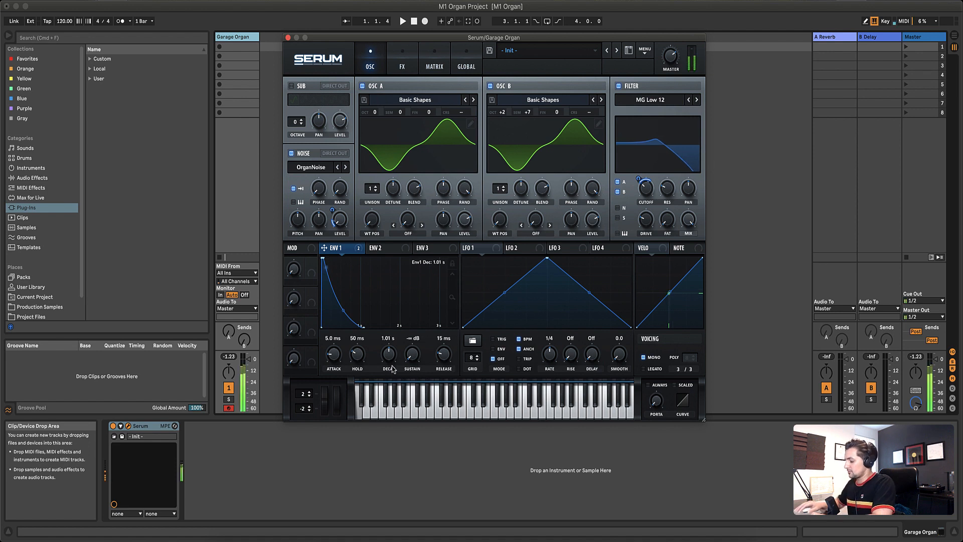